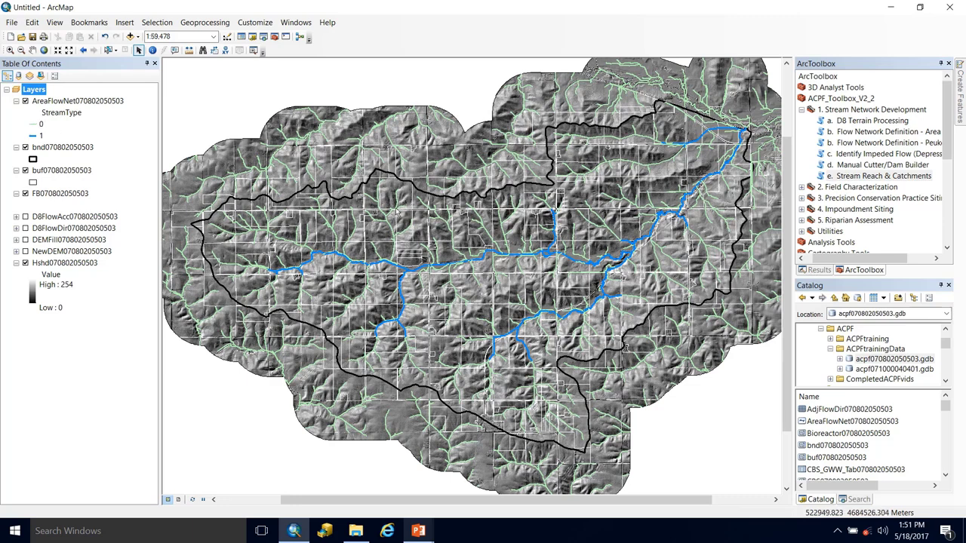
pyautogui.click(73, 103)
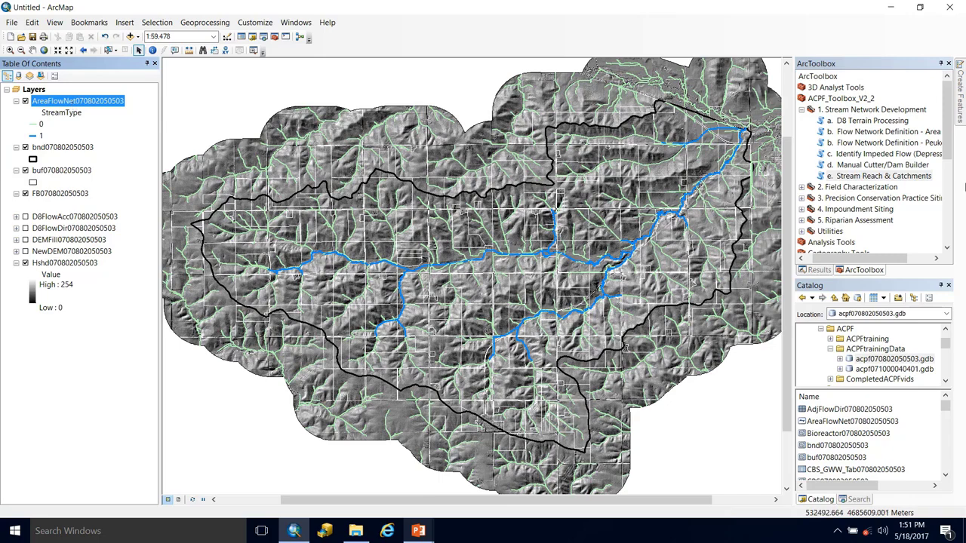
pyautogui.click(849, 178)
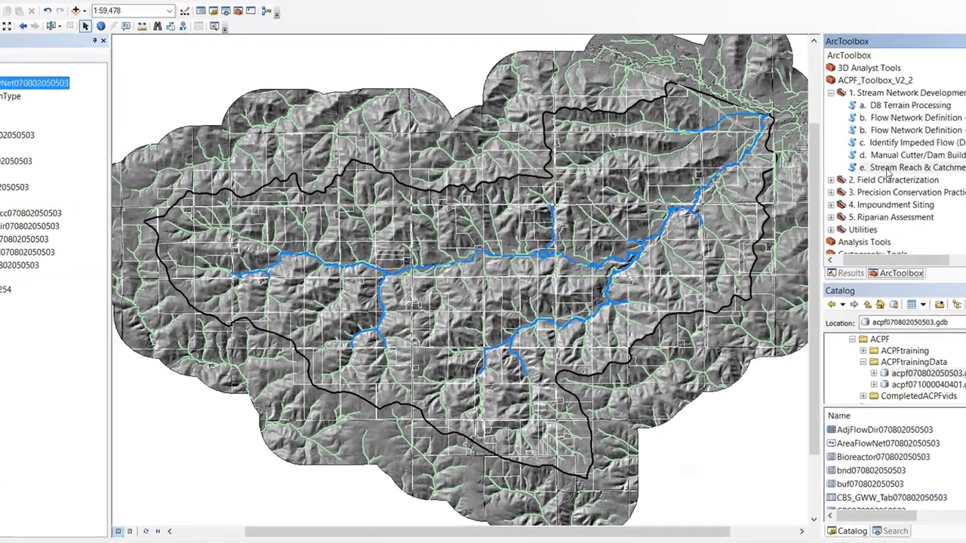
pyautogui.doubleClick(887, 169)
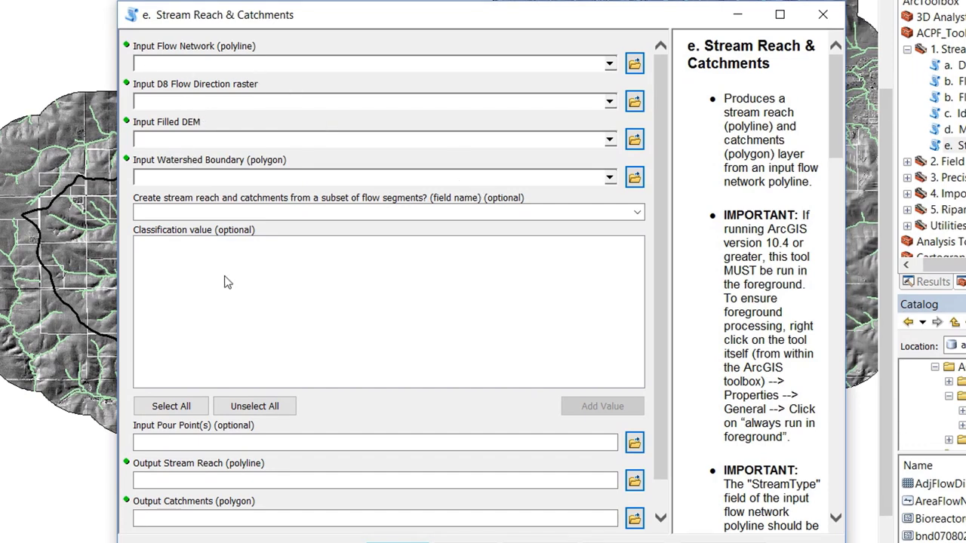
pyautogui.click(191, 67)
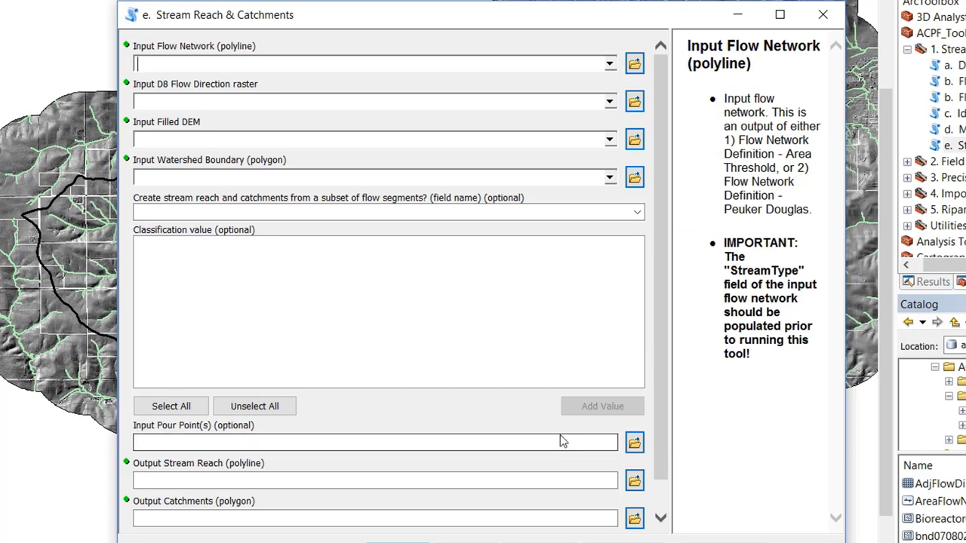
pyautogui.click(269, 450)
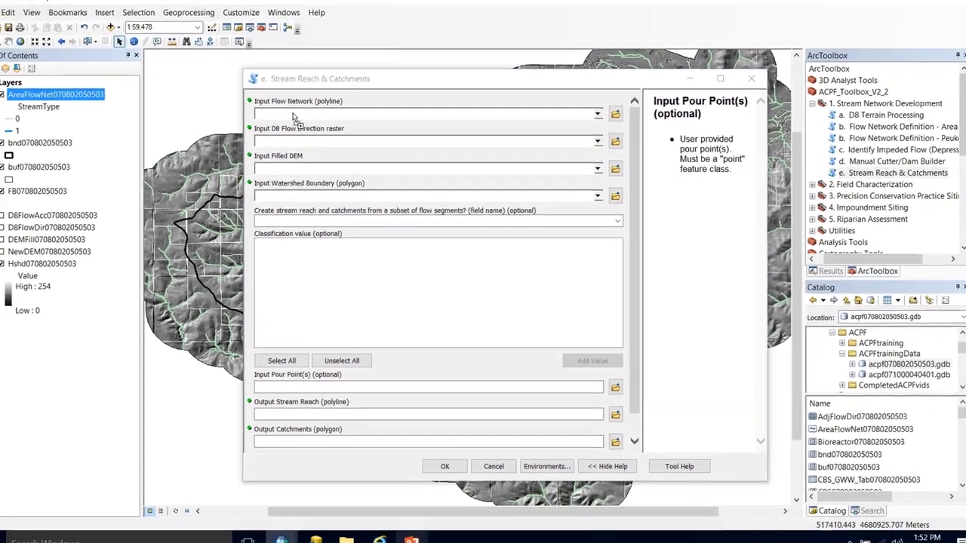
pyautogui.moveTo(295, 117); pyautogui.dragTo(293, 114)
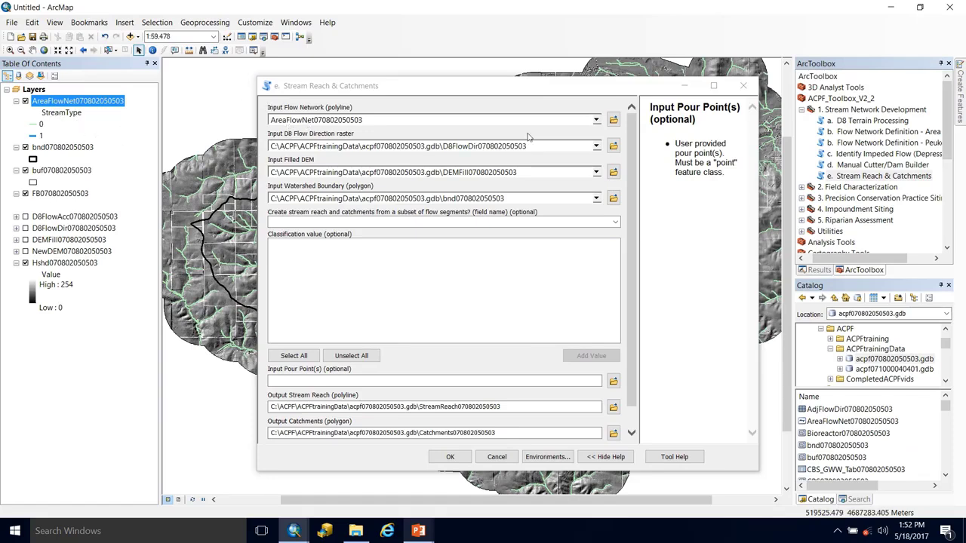
# Step: Limit the stream reaches and catchments to flow segments whose StreamType field has classification value 1
pyautogui.click(429, 146)
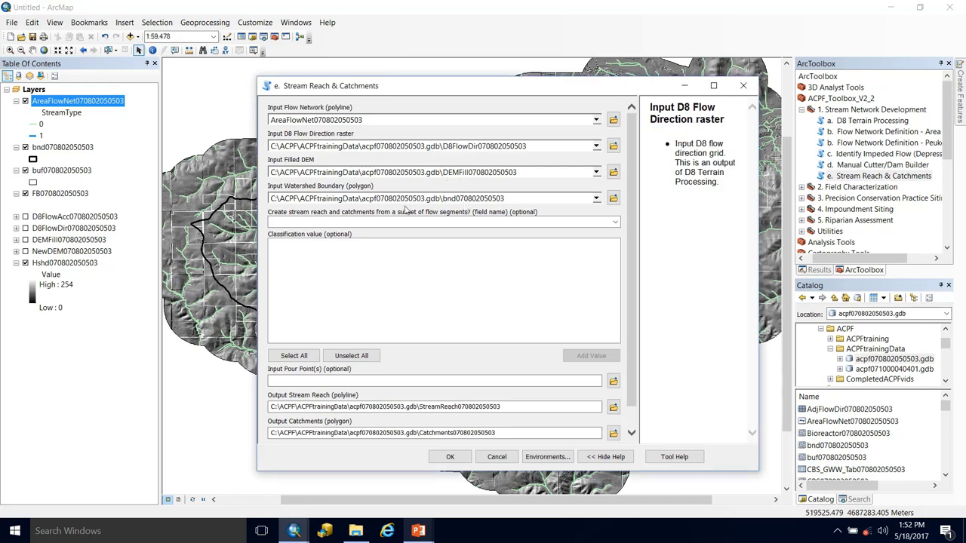
pyautogui.click(346, 221)
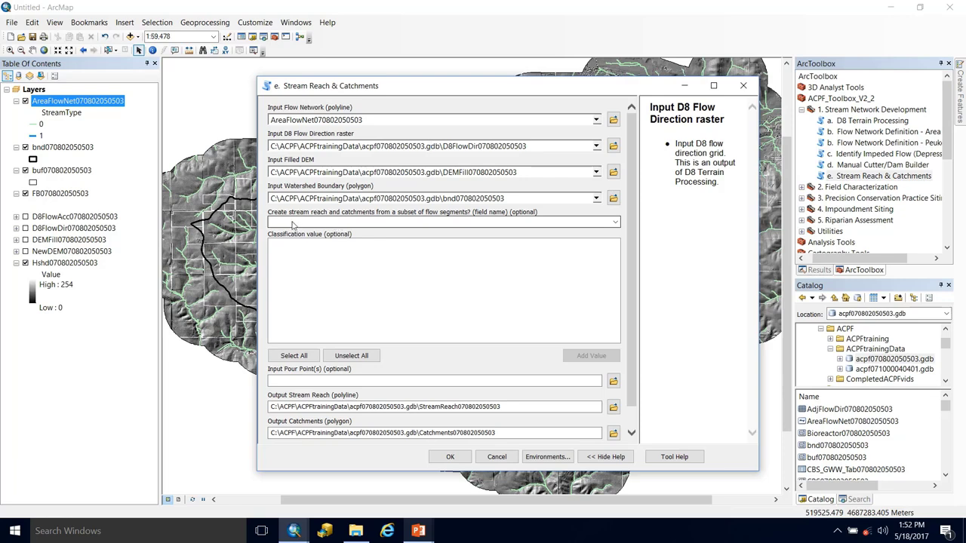
pyautogui.click(615, 221)
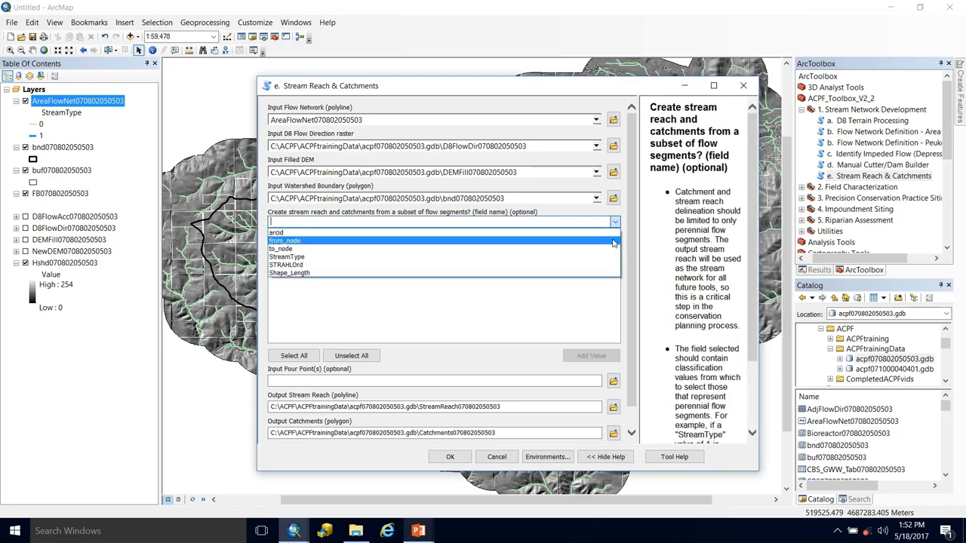
pyautogui.click(294, 257)
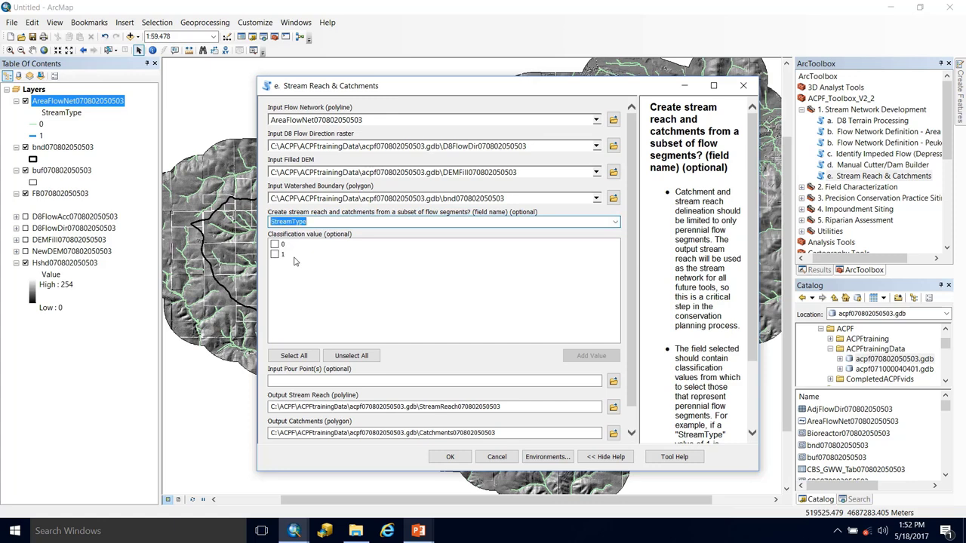
pyautogui.click(275, 255)
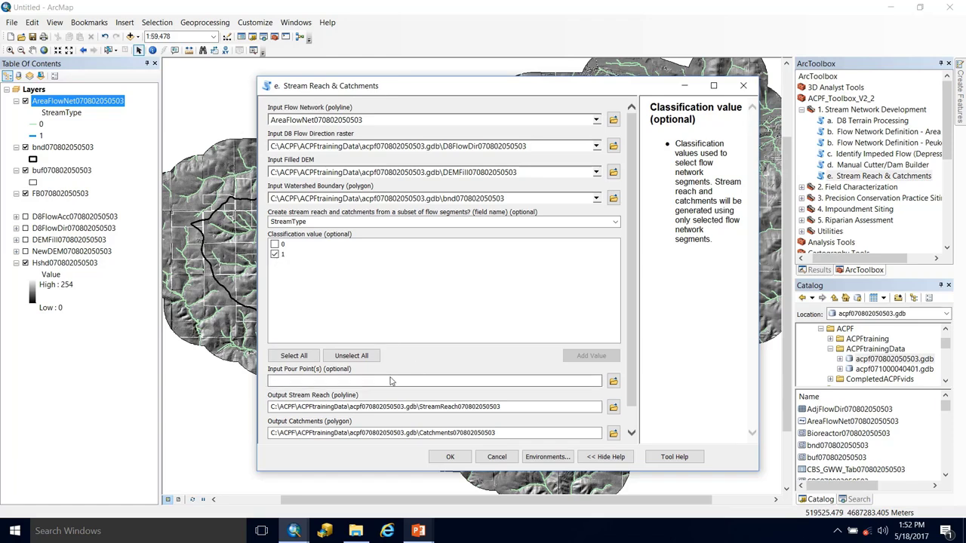
pyautogui.click(344, 380)
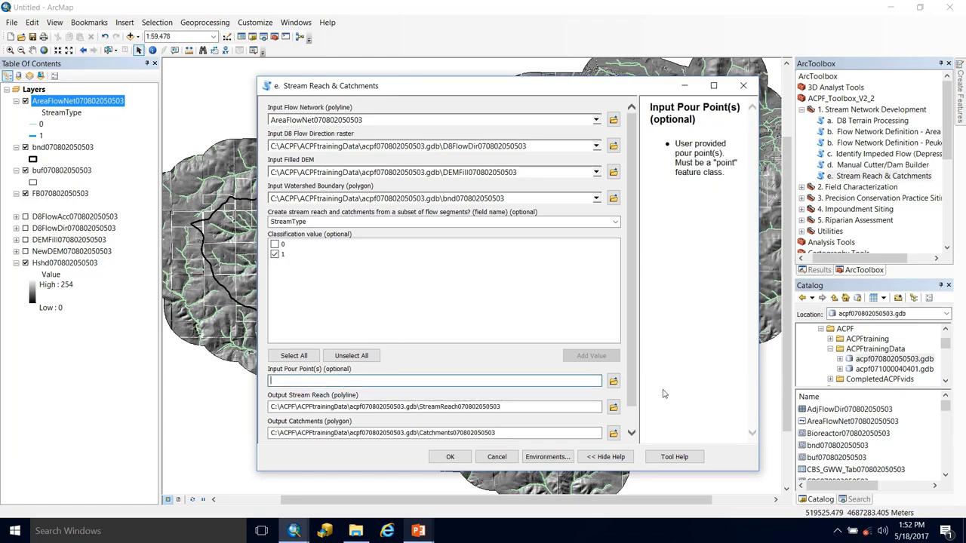
pyautogui.click(613, 382)
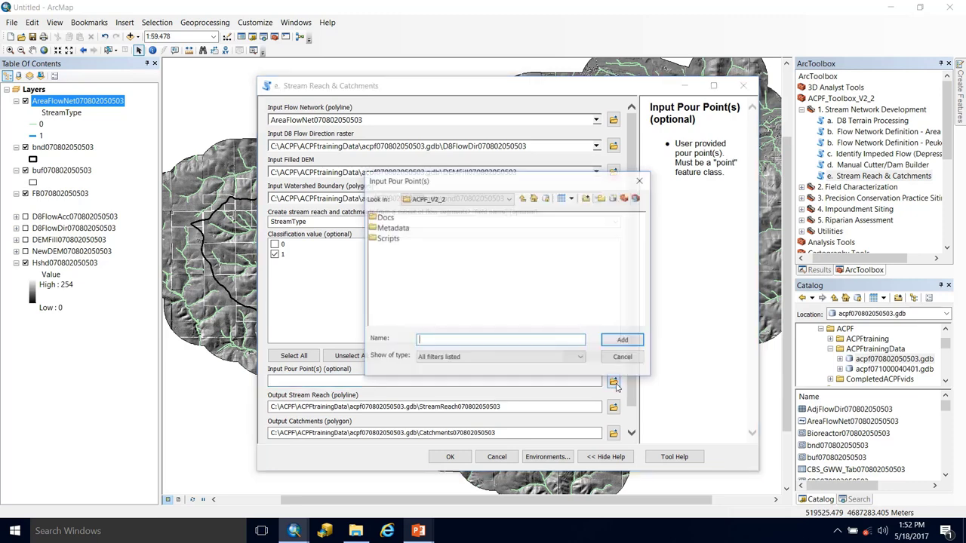
pyautogui.click(458, 199)
pyautogui.scroll(1, 458, 208)
pyautogui.click(420, 229)
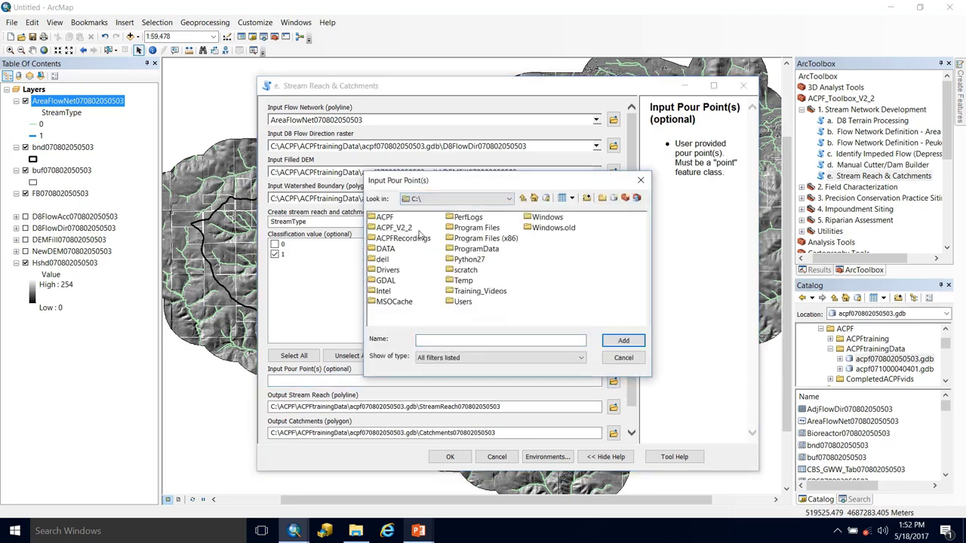
pyautogui.doubleClick(385, 218)
pyautogui.doubleClick(392, 228)
pyautogui.doubleClick(399, 218)
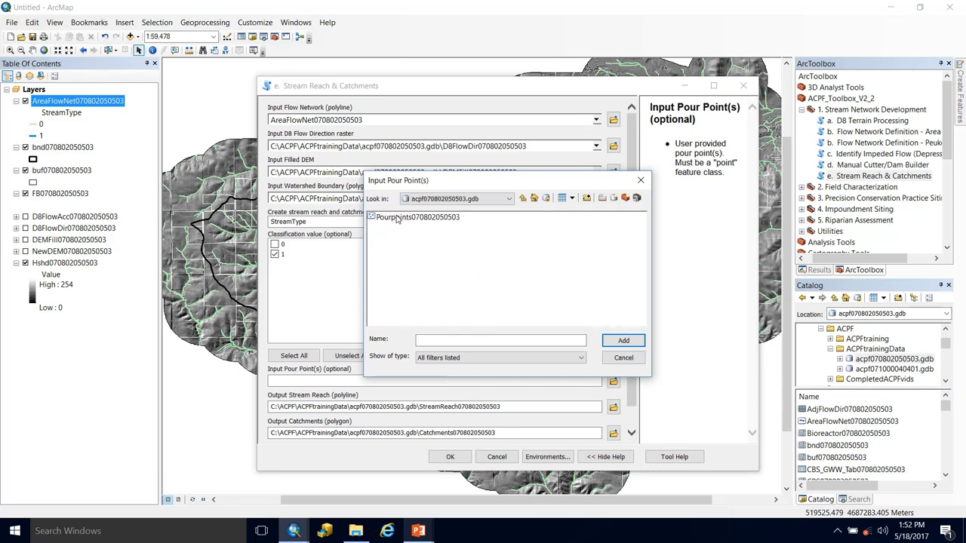
pyautogui.click(400, 219)
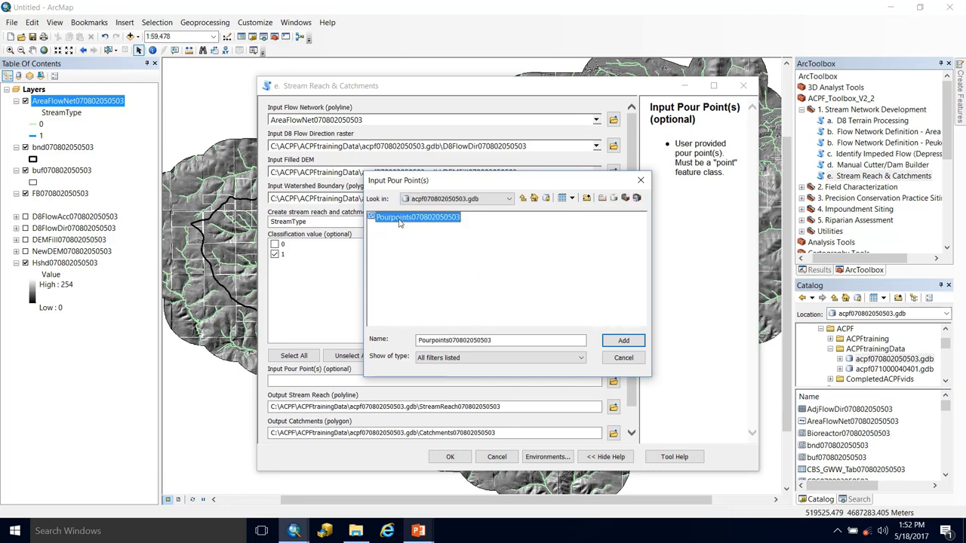
pyautogui.click(623, 340)
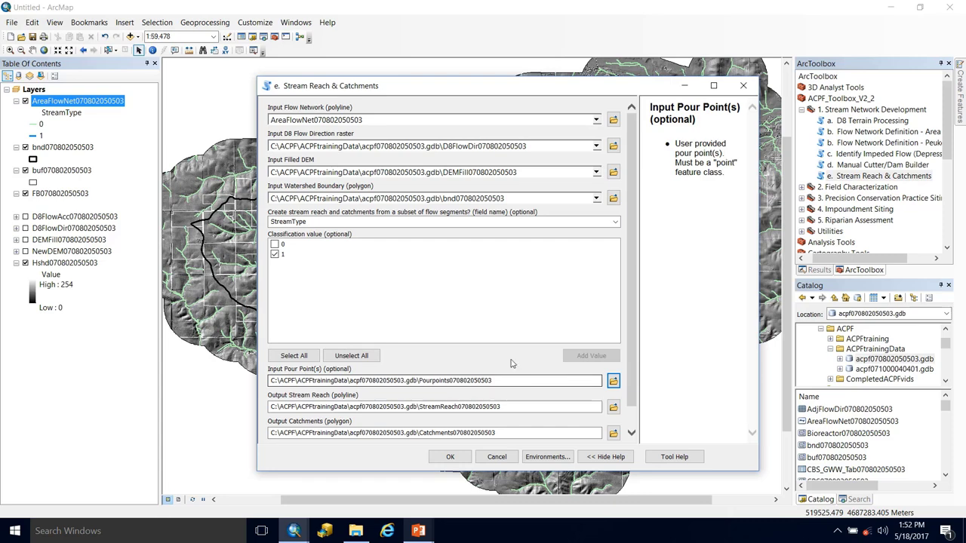
pyautogui.scroll(-1, 472, 409)
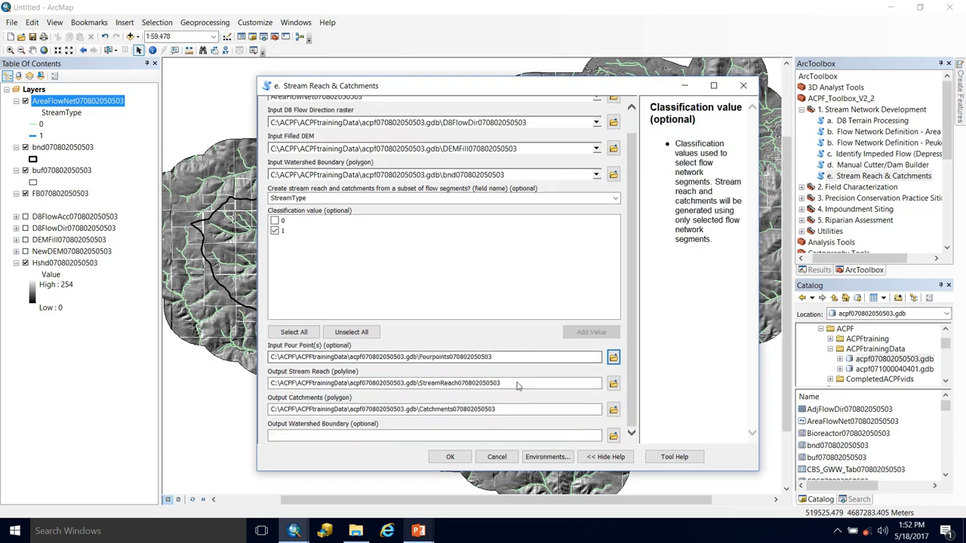
pyautogui.click(449, 385)
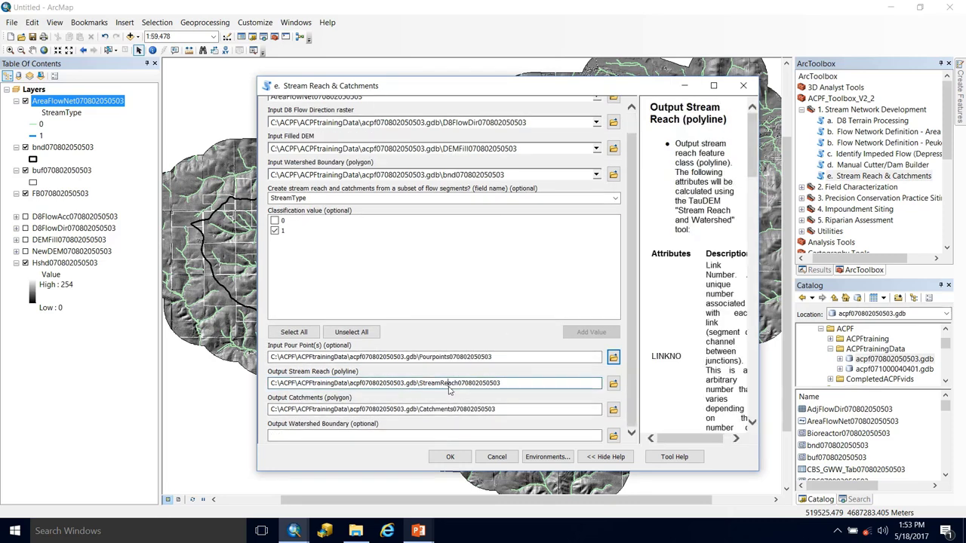
pyautogui.click(428, 410)
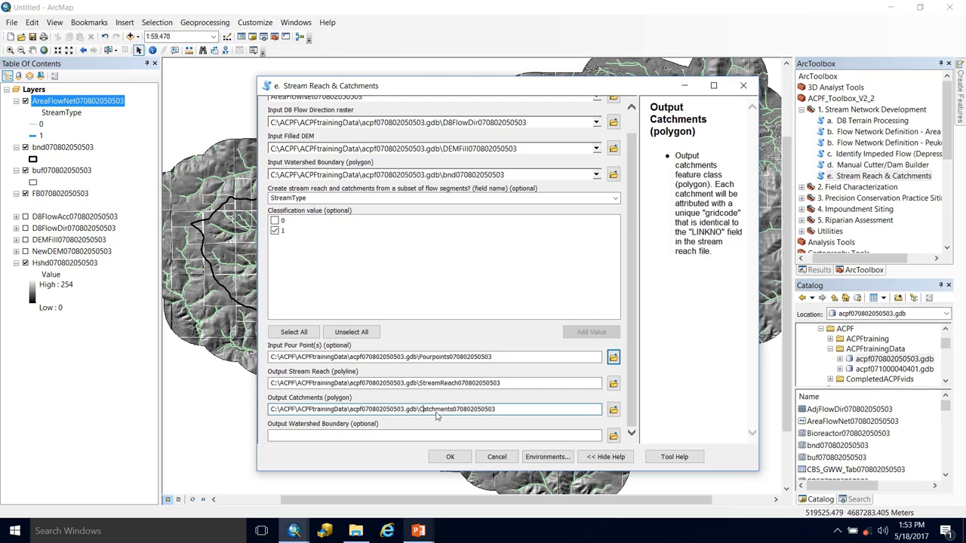
pyautogui.click(315, 438)
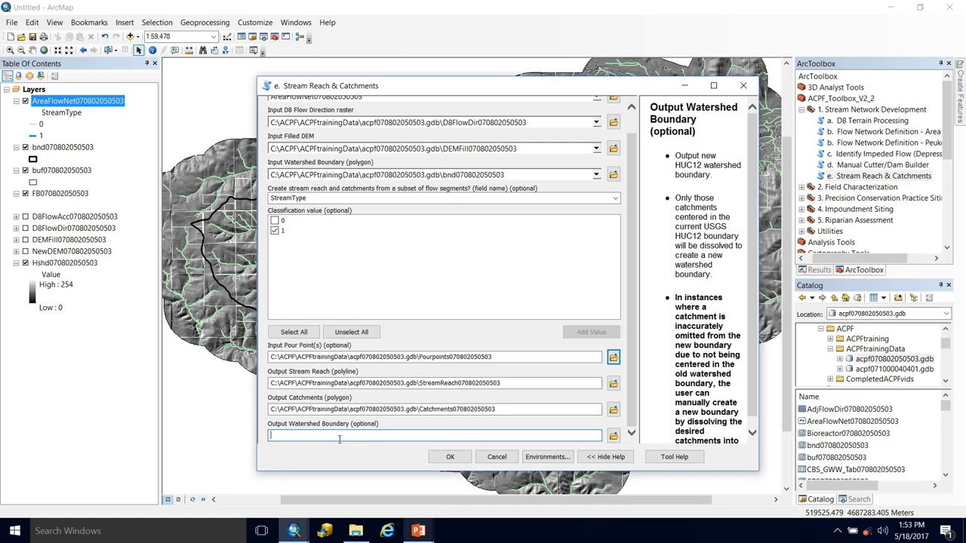
pyautogui.click(434, 412)
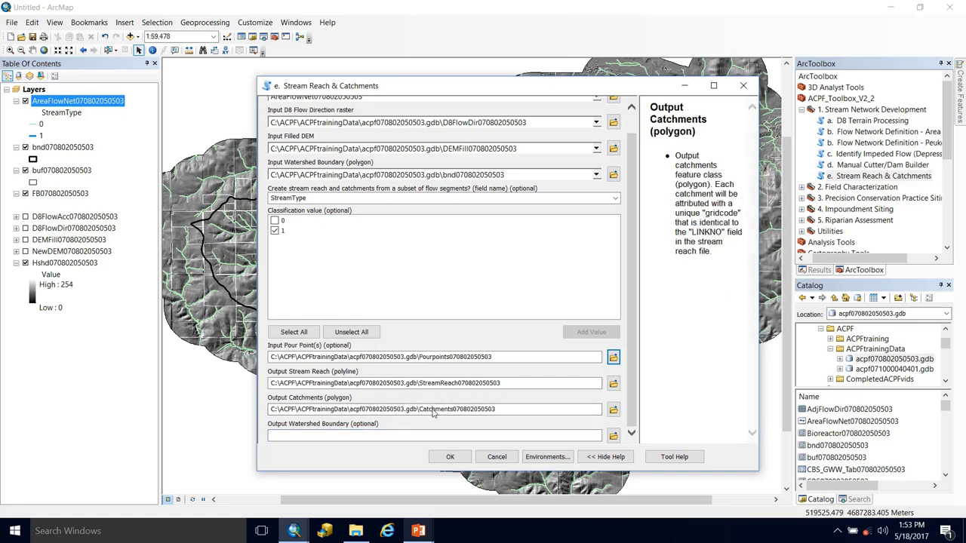
pyautogui.click(613, 436)
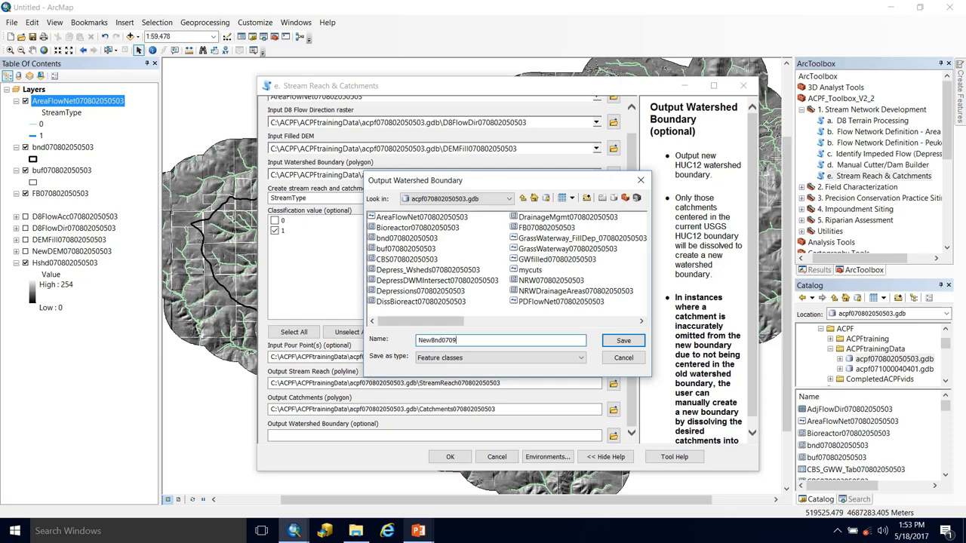
pyautogui.write('02050503')
pyautogui.click(625, 344)
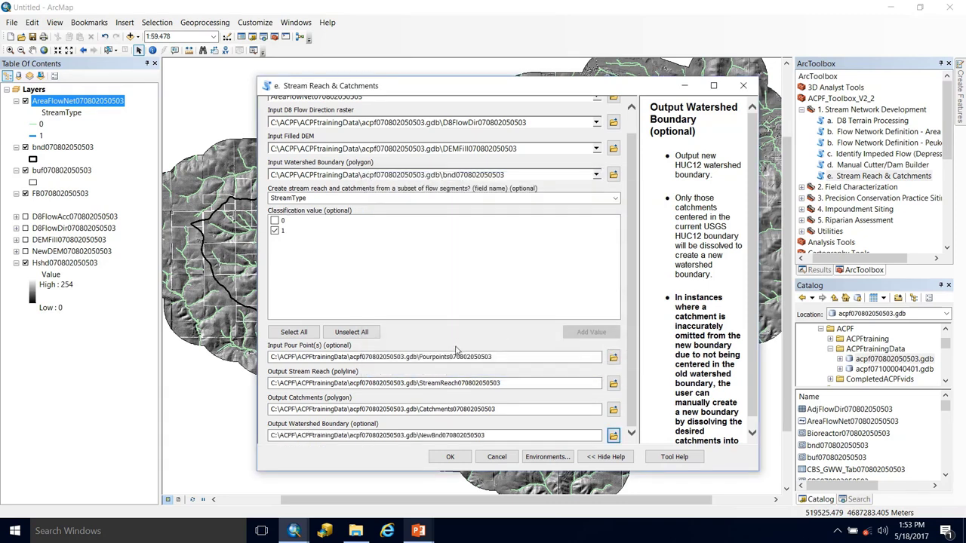
pyautogui.click(450, 458)
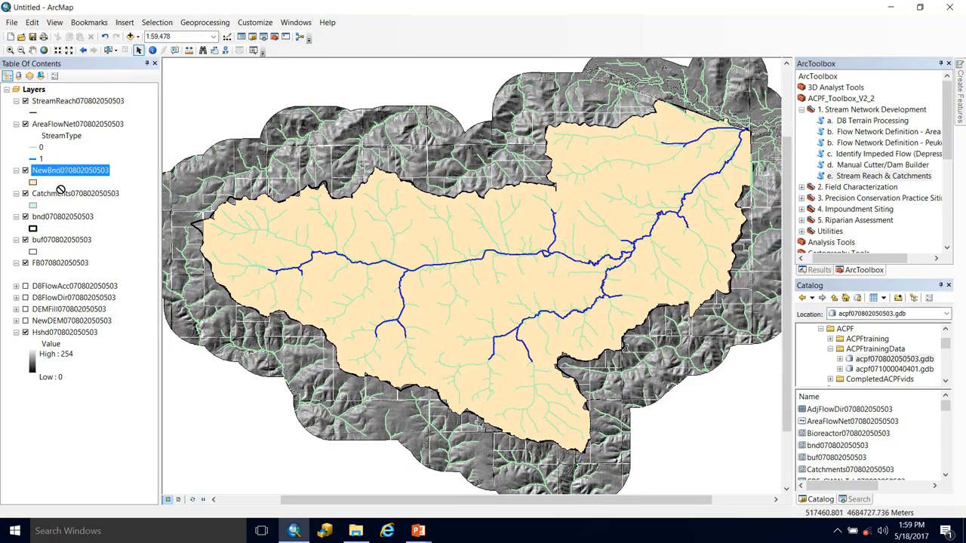
pyautogui.moveTo(60, 190); pyautogui.dragTo(62, 206)
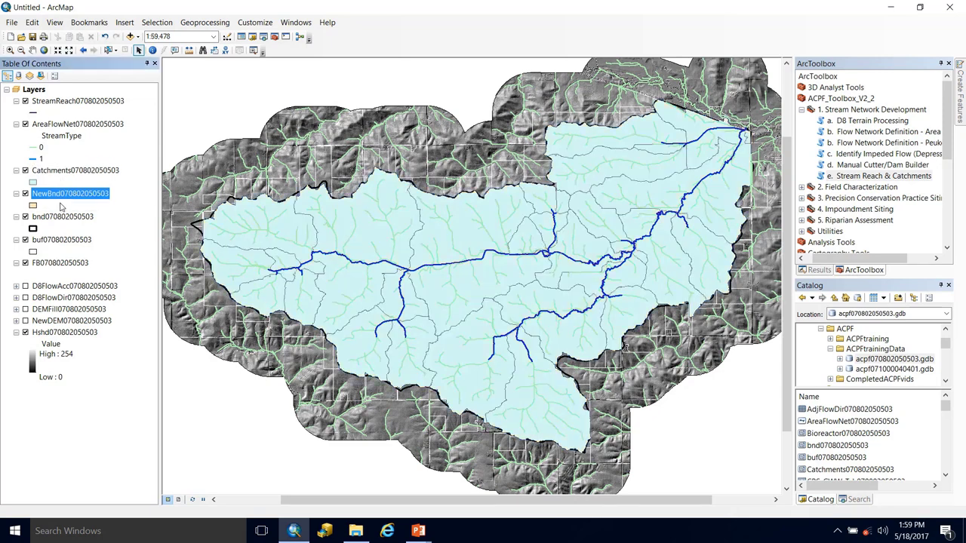
pyautogui.click(25, 124)
pyautogui.click(16, 124)
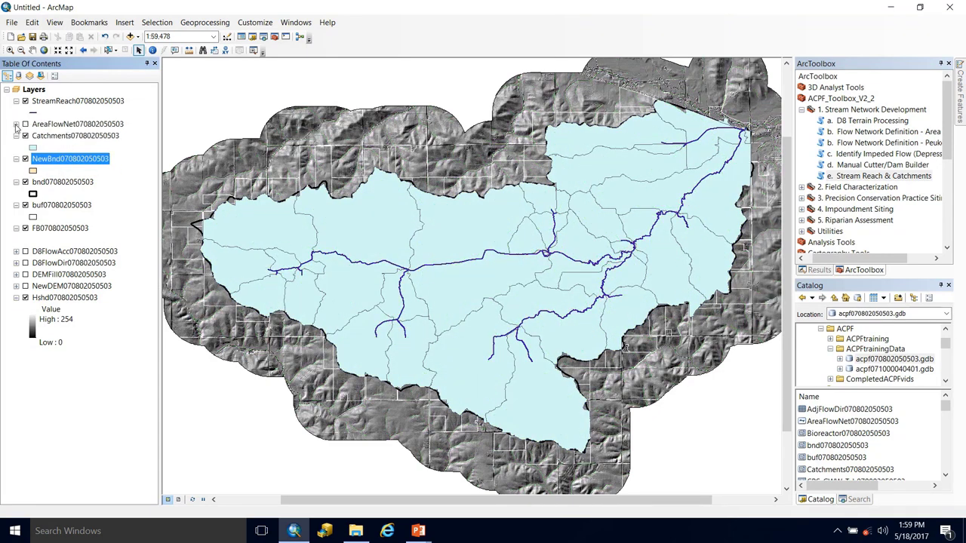
# Step: Examine the stream reach and catchment layers, temporarily hiding the catchments to view the new watershed boundary beneath them
pyautogui.click(68, 100)
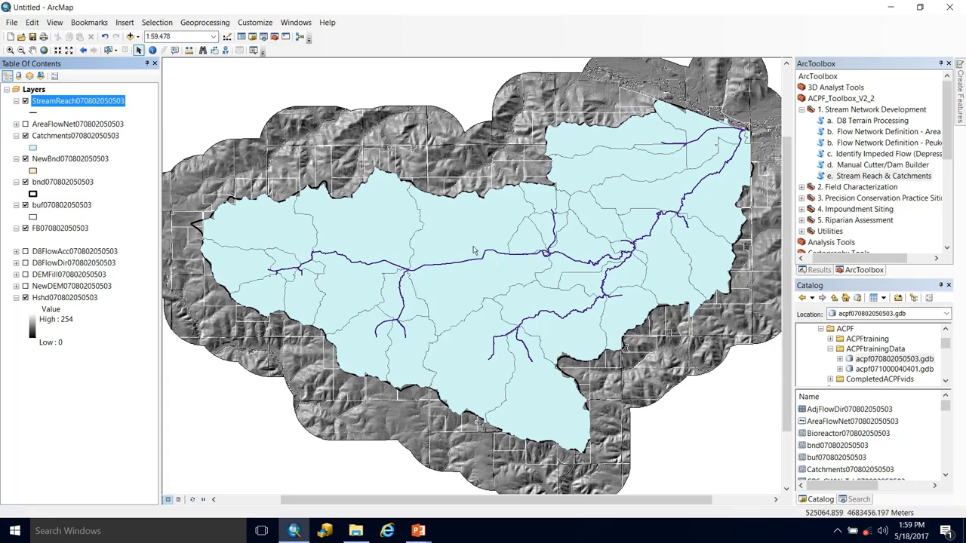
pyautogui.click(88, 138)
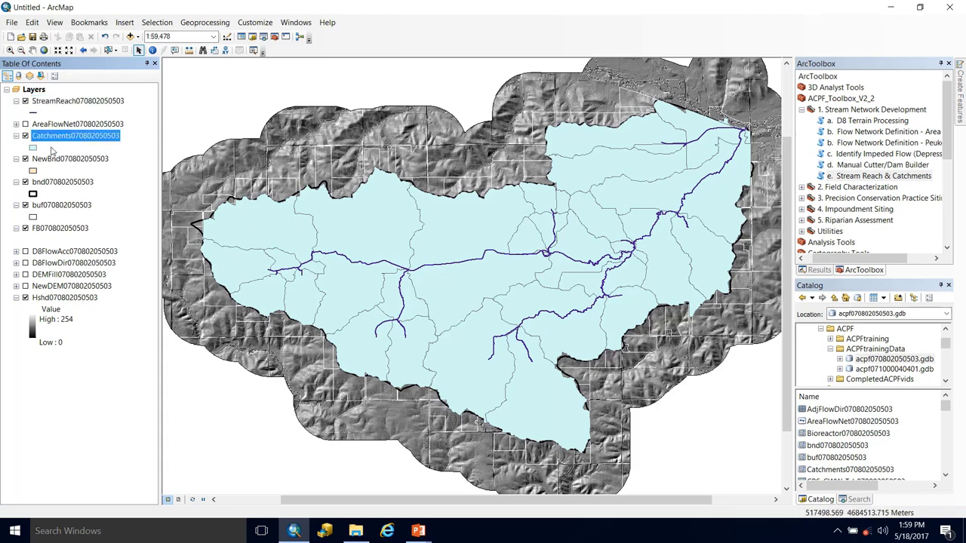
pyautogui.click(25, 135)
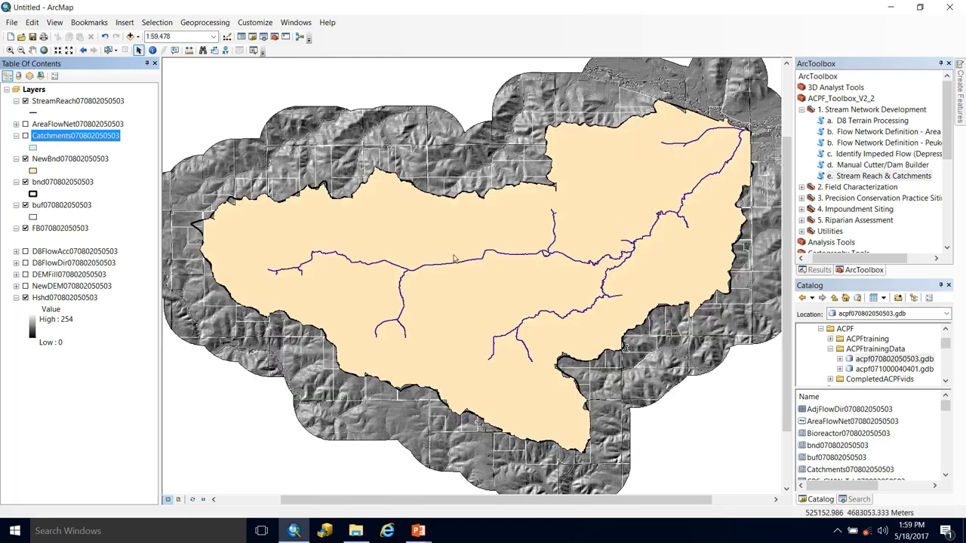
pyautogui.click(25, 136)
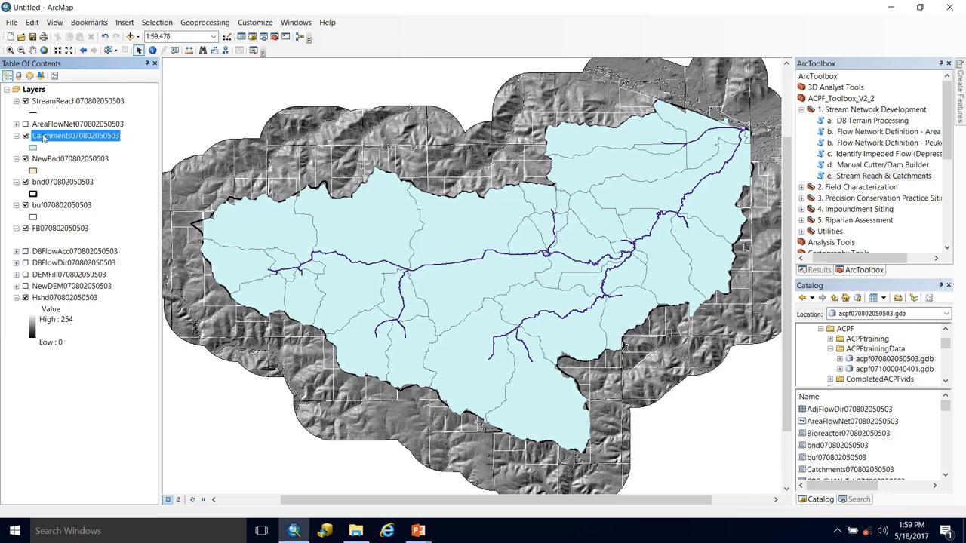
pyautogui.rightClick(51, 104)
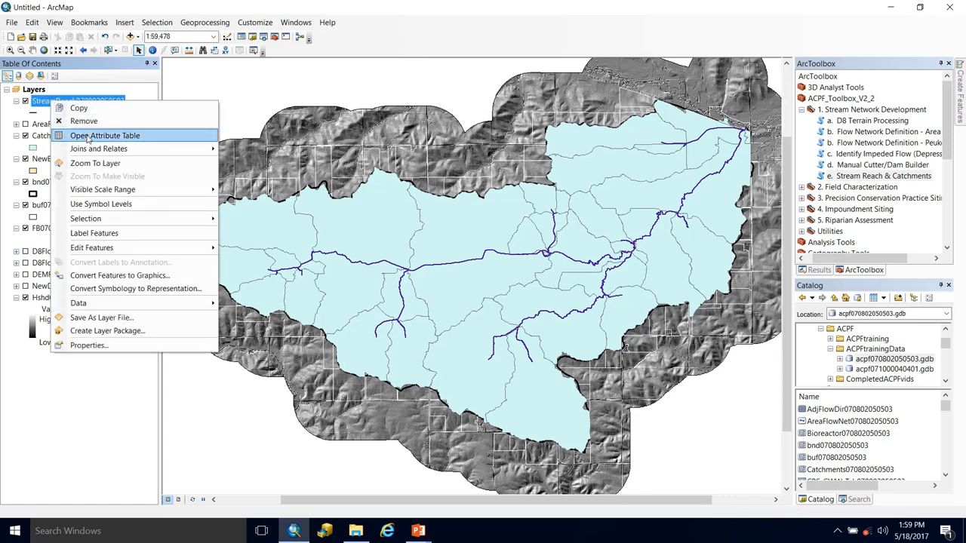
pyautogui.click(88, 136)
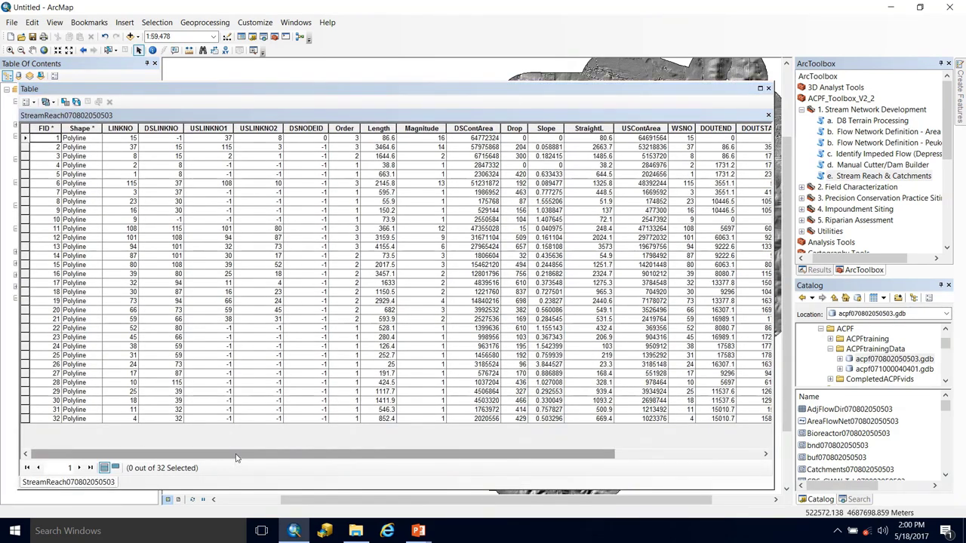
pyautogui.moveTo(235, 459); pyautogui.dragTo(456, 465)
pyautogui.moveTo(378, 462); pyautogui.dragTo(223, 459)
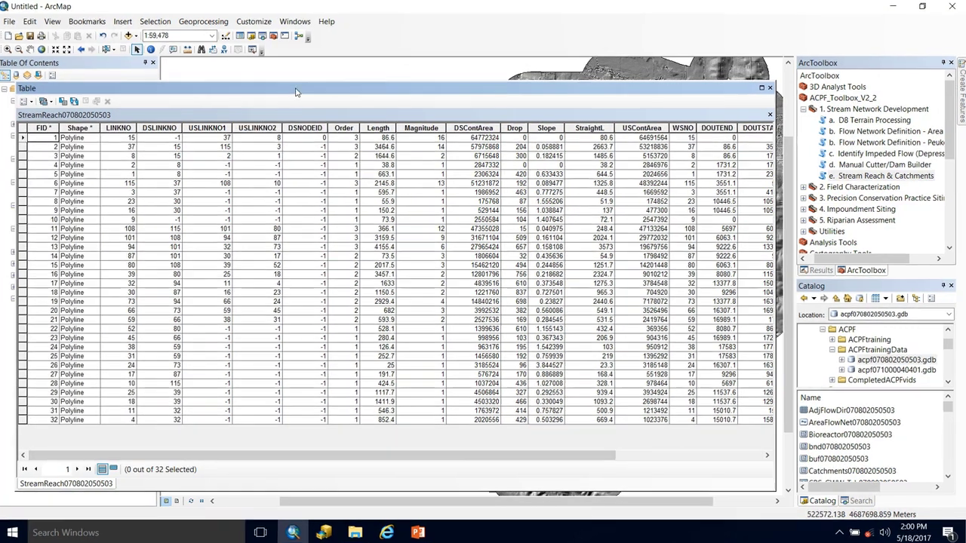
pyautogui.moveTo(298, 90); pyautogui.dragTo(383, 67)
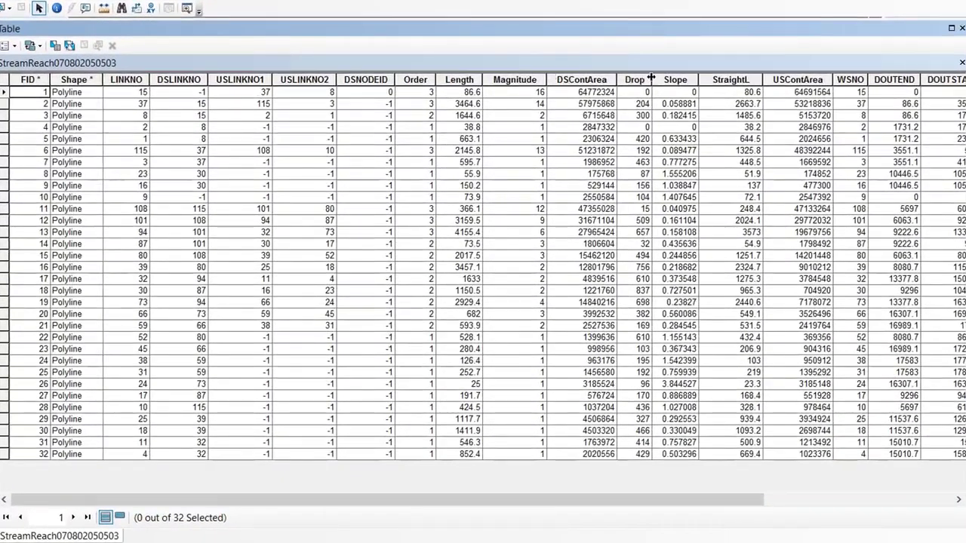
pyautogui.click(628, 86)
pyautogui.click(671, 80)
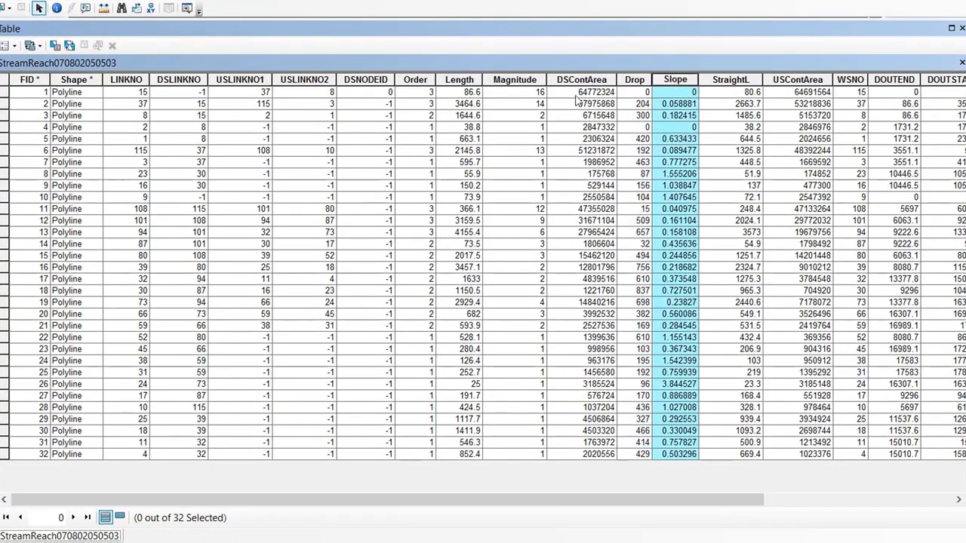
pyautogui.click(467, 81)
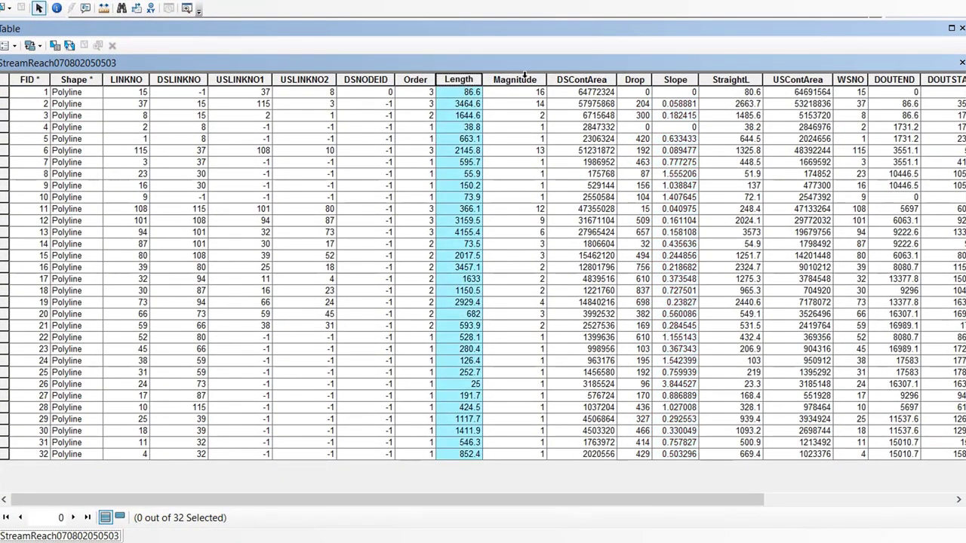
pyautogui.click(408, 80)
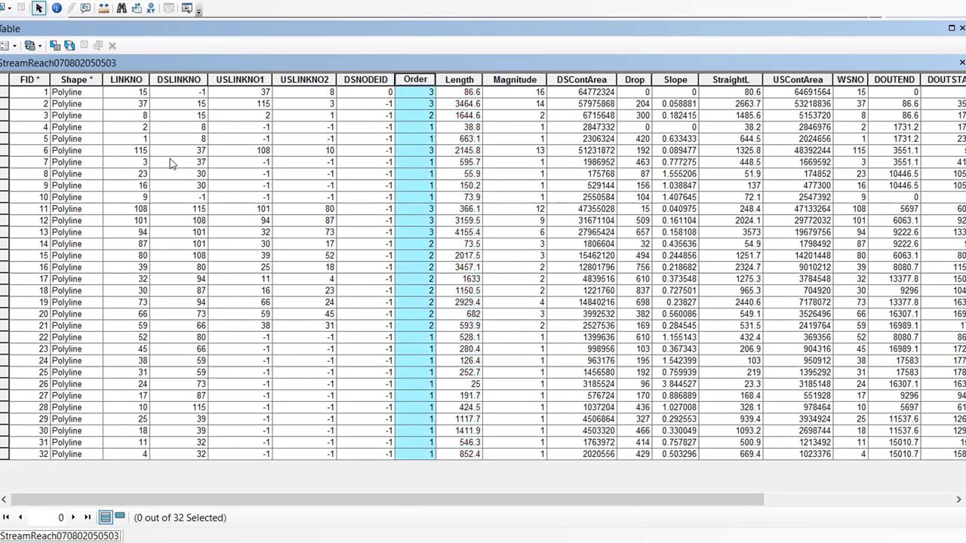
pyautogui.click(126, 80)
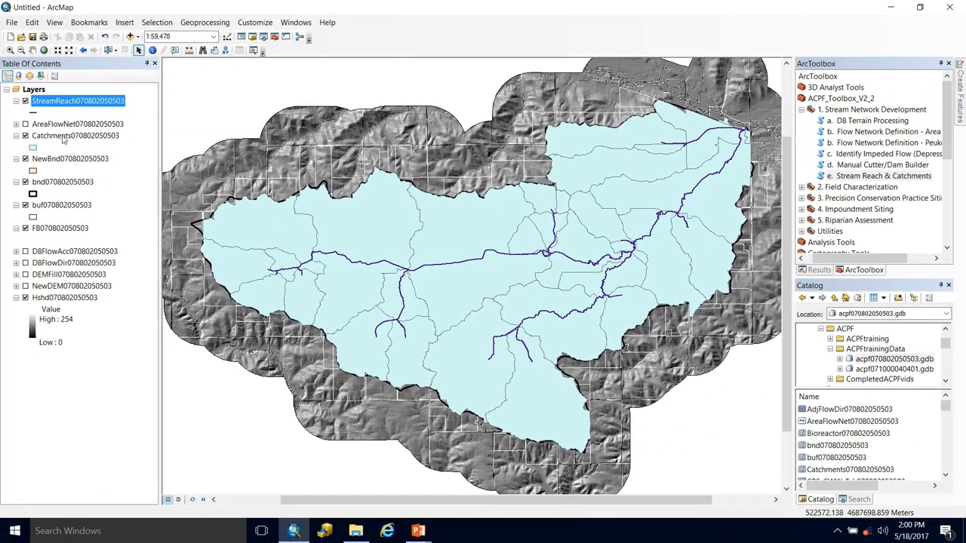
pyautogui.rightClick(64, 138)
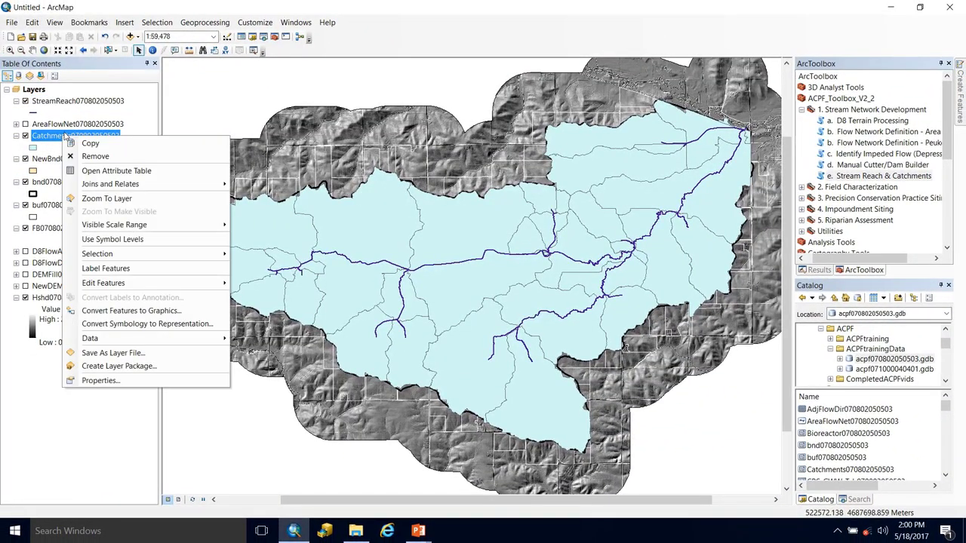
pyautogui.click(278, 228)
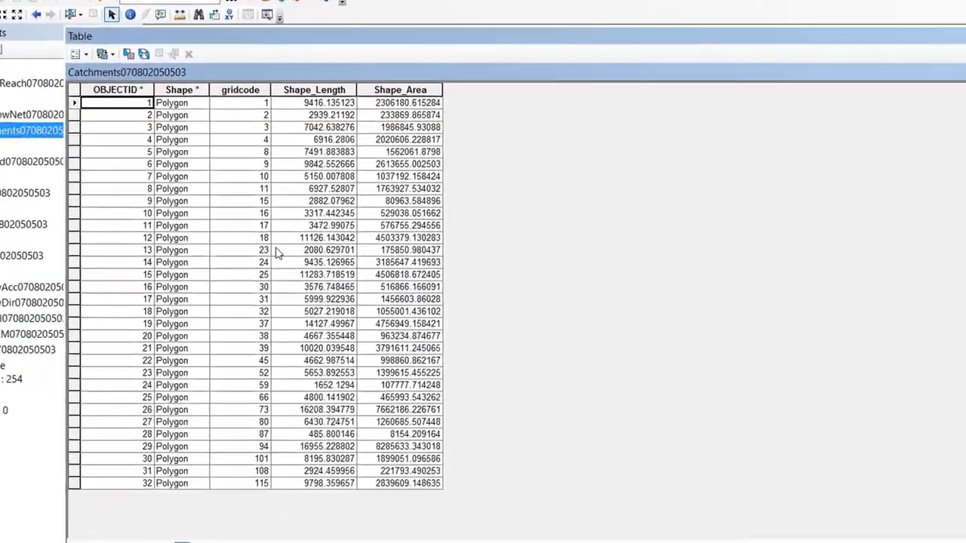
pyautogui.click(249, 91)
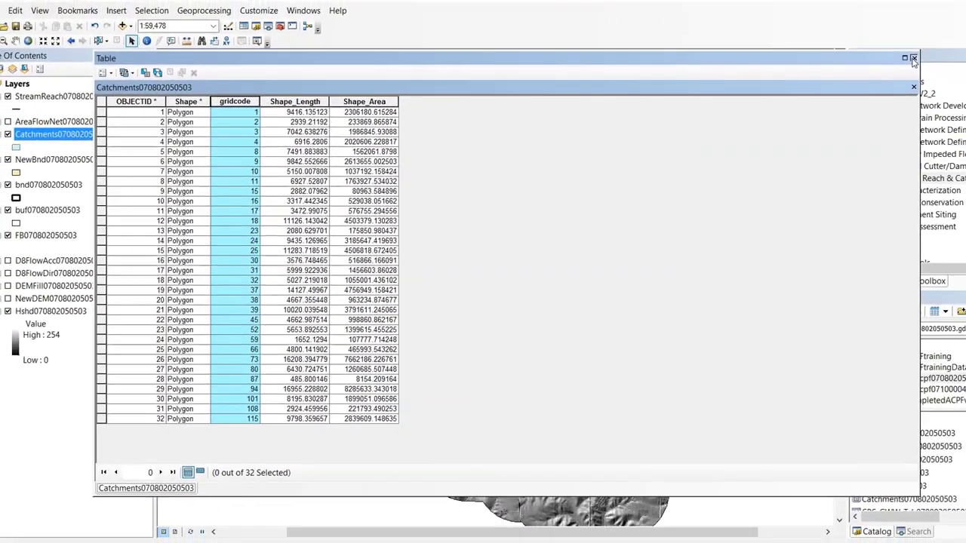
pyautogui.click(913, 58)
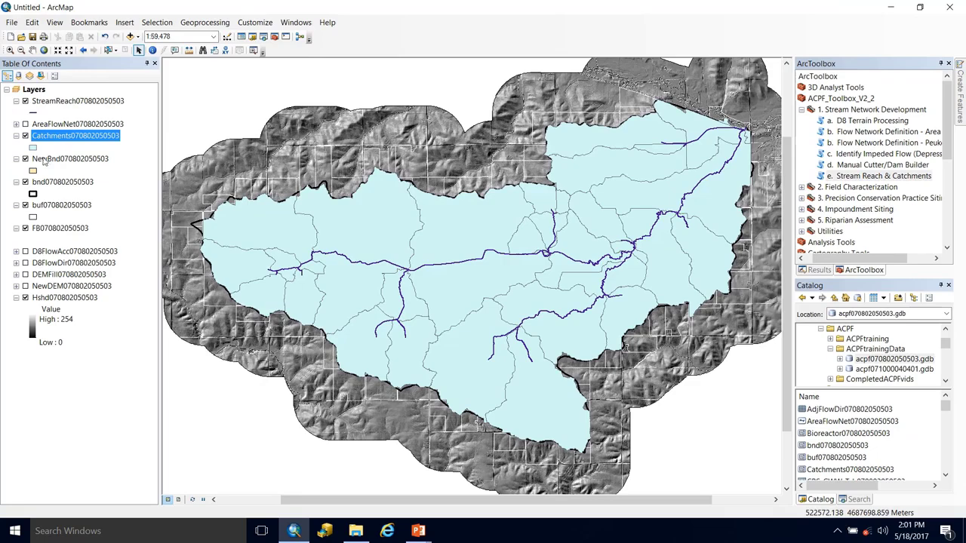
pyautogui.doubleClick(112, 139)
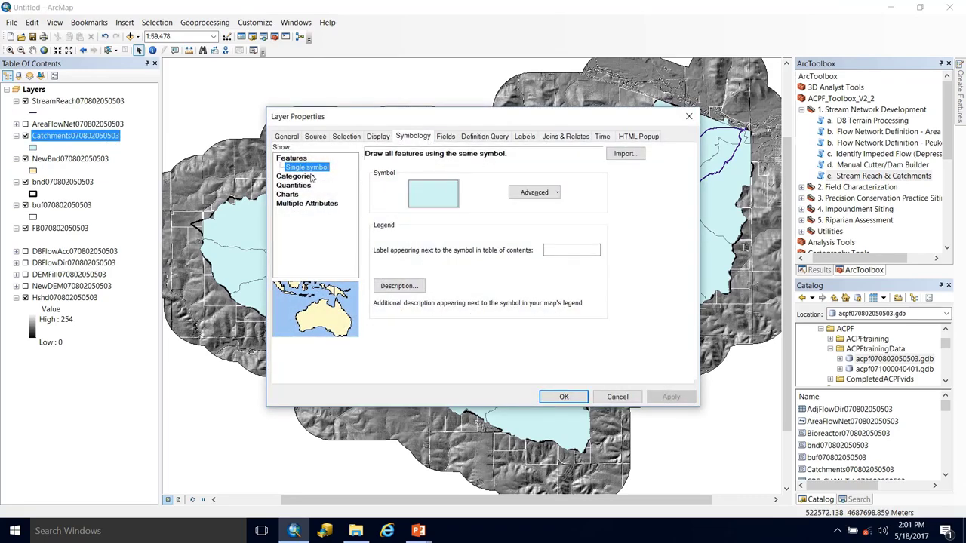
pyautogui.click(311, 177)
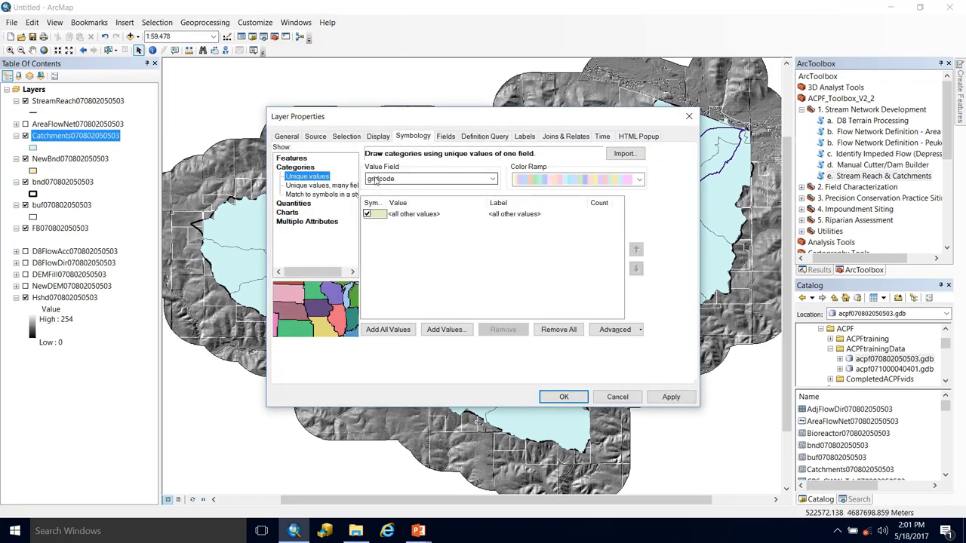
pyautogui.click(387, 330)
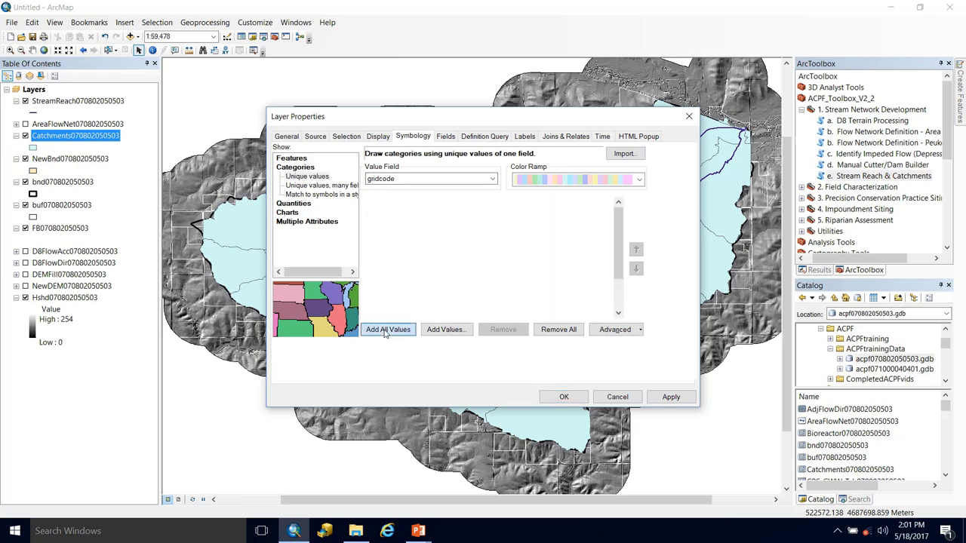
pyautogui.click(368, 215)
pyautogui.click(664, 398)
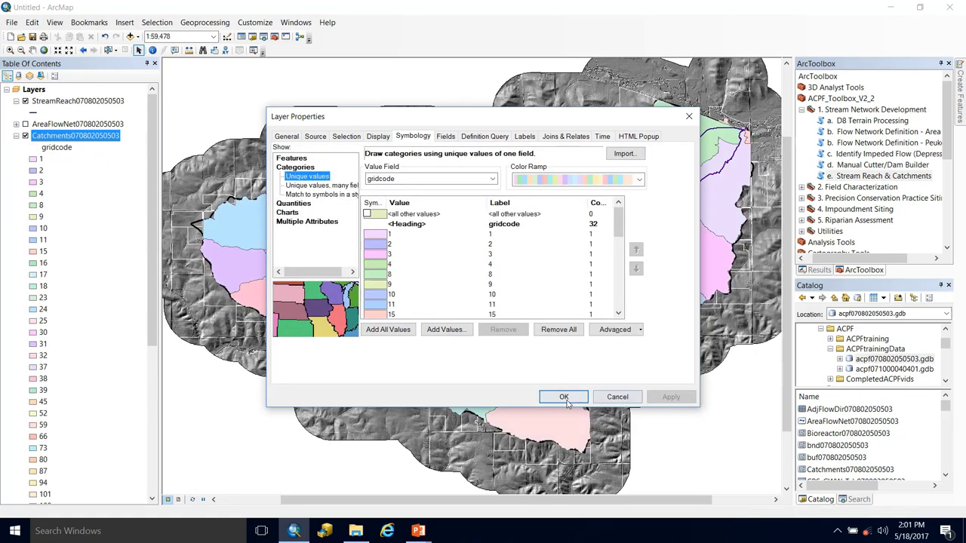
pyautogui.click(569, 399)
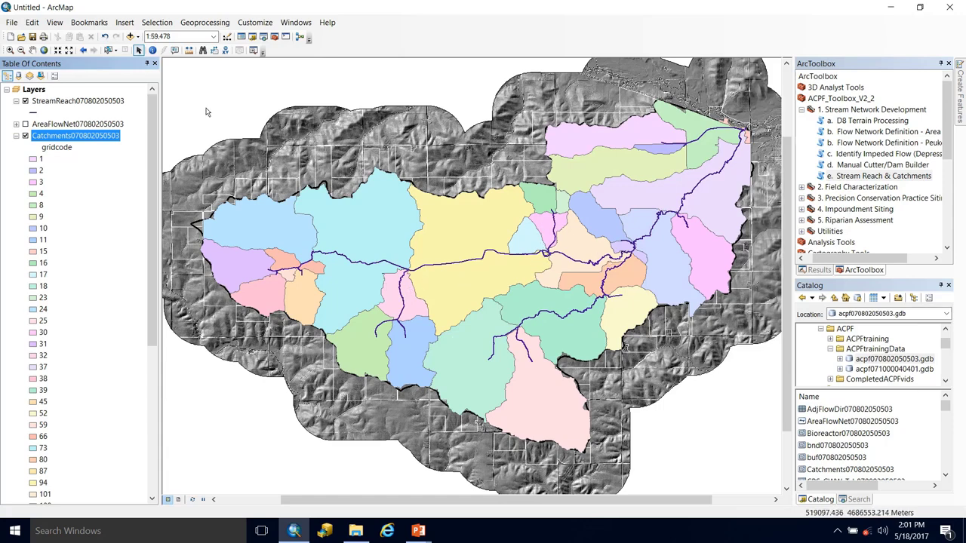
# Step: Select the small catchment at the central stream junction to examine its extent, and clear the selection
pyautogui.click(12, 50)
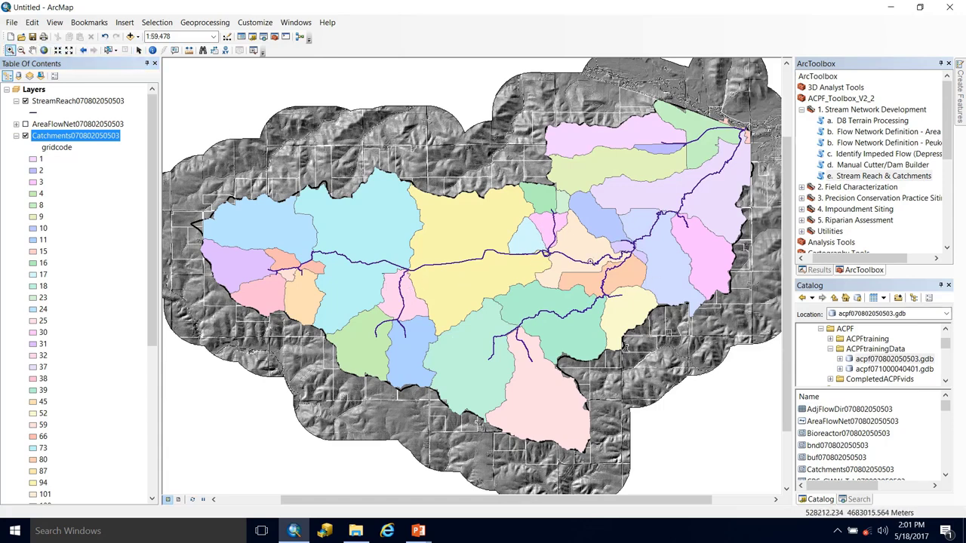
pyautogui.moveTo(529, 240); pyautogui.dragTo(585, 290)
pyautogui.scroll(-3, 446, 199)
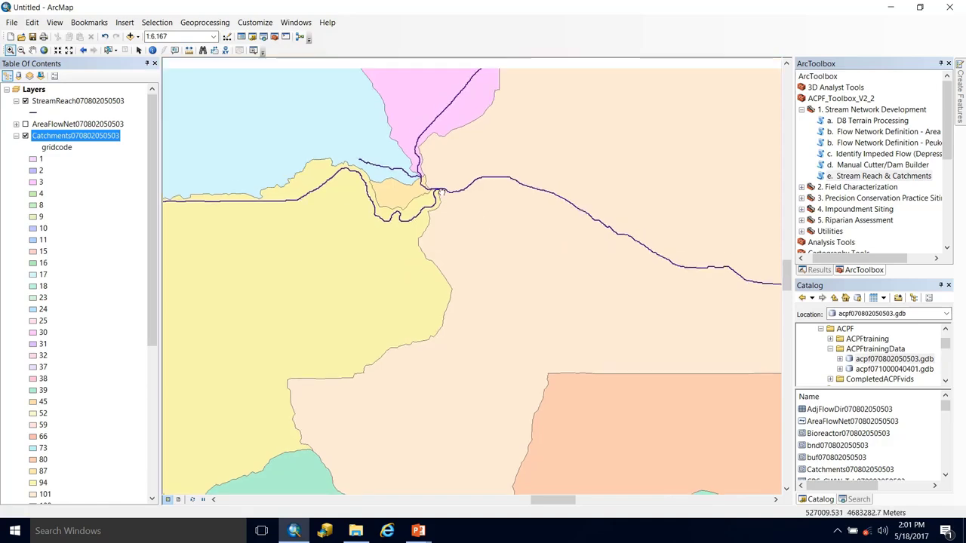
pyautogui.scroll(-2, 408, 219)
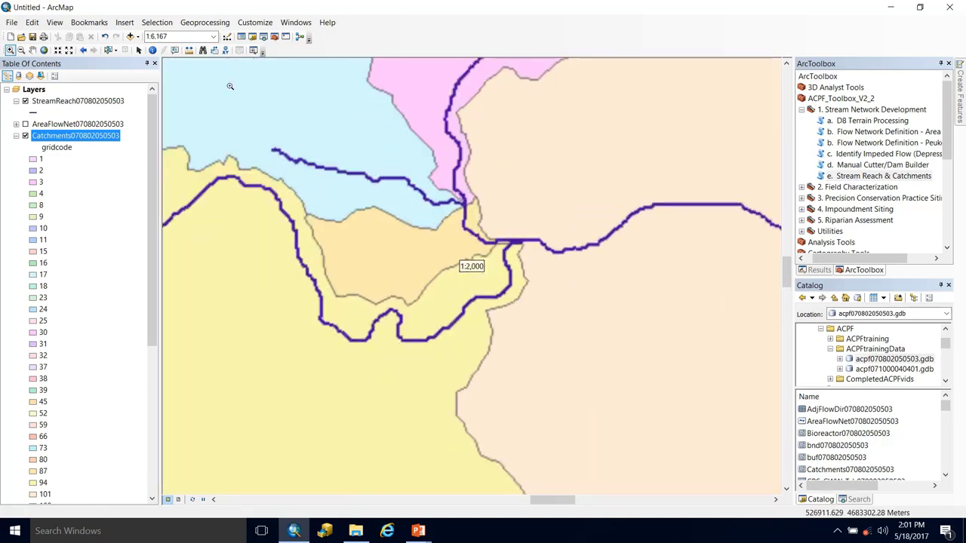
pyautogui.click(109, 51)
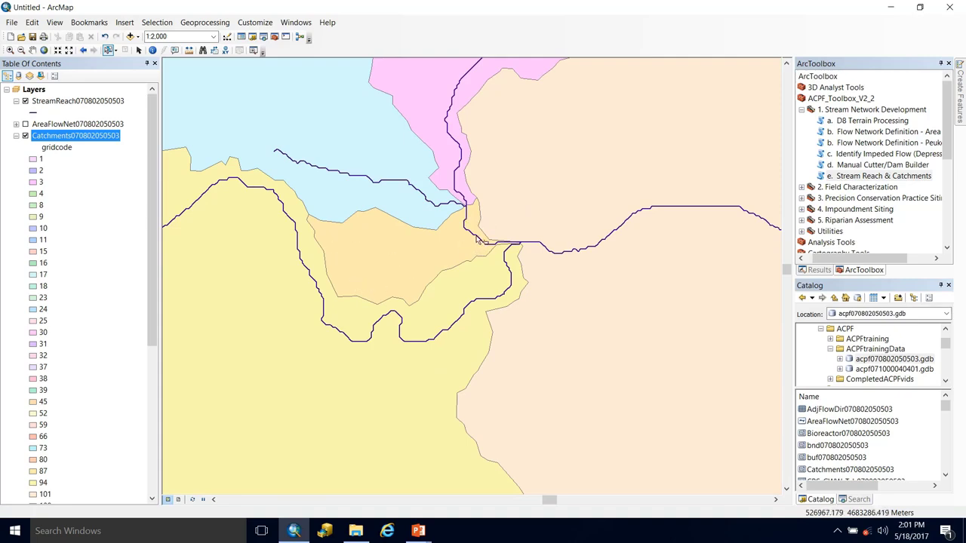
pyautogui.click(477, 240)
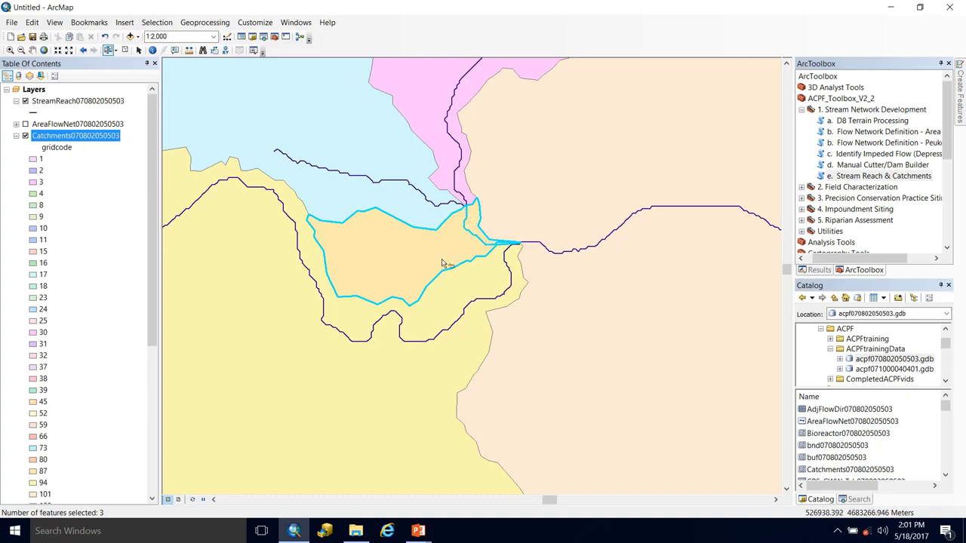
pyautogui.scroll(1, 443, 263)
pyautogui.scroll(-3, 444, 264)
pyautogui.scroll(-2, 444, 262)
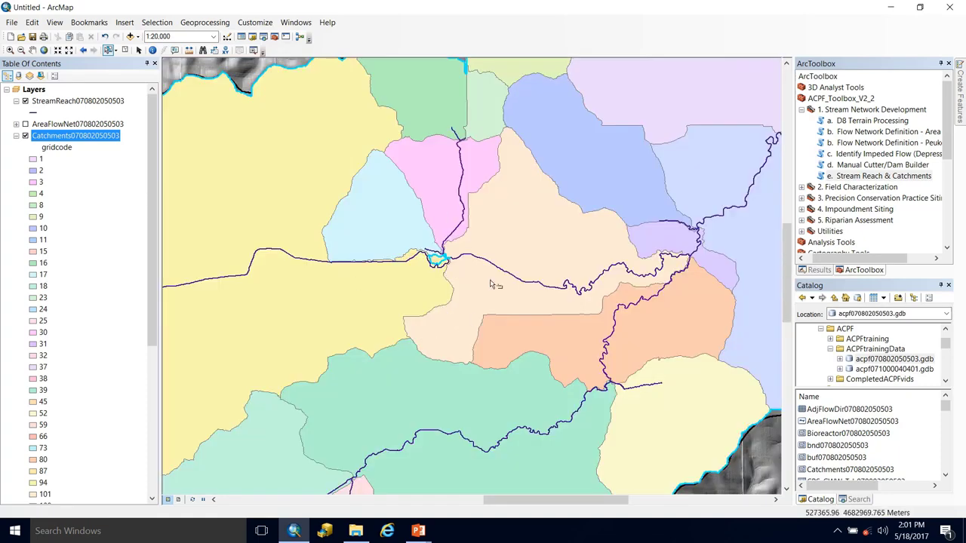
pyautogui.scroll(-2, 432, 323)
pyautogui.scroll(-2, 432, 323)
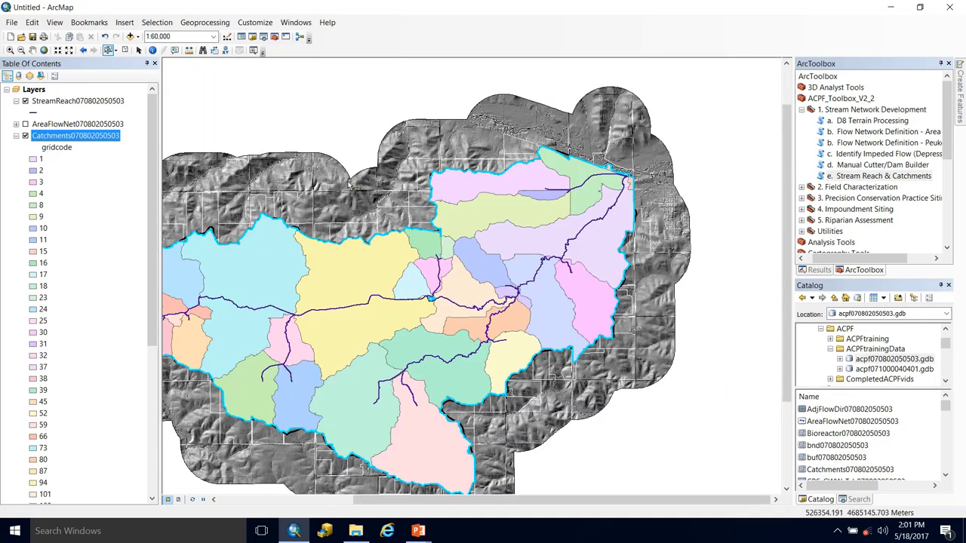
pyautogui.click(126, 50)
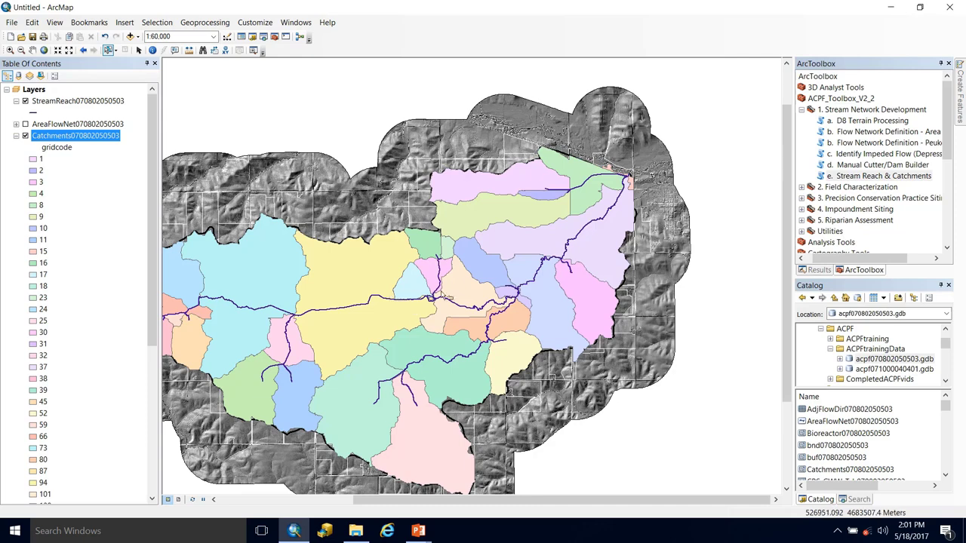
pyautogui.click(25, 137)
pyautogui.click(16, 137)
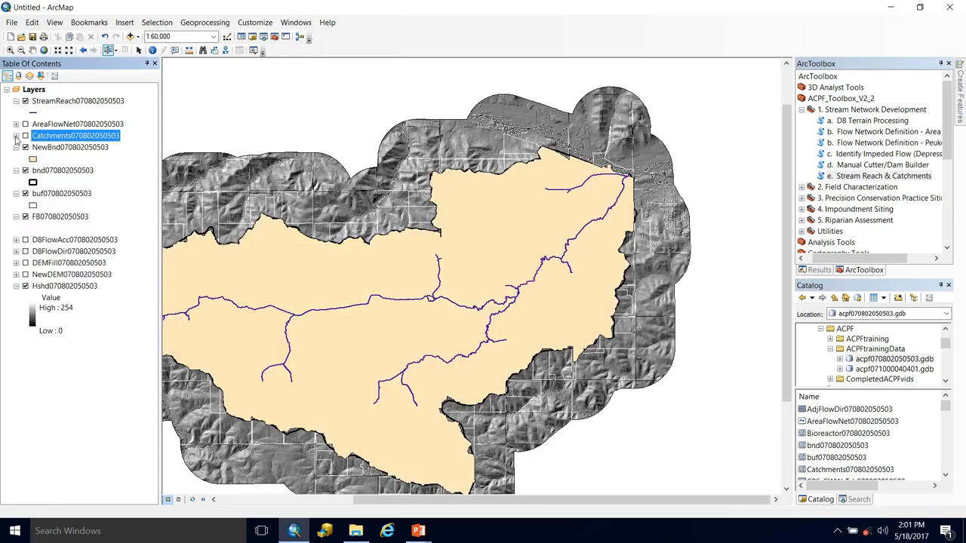
pyautogui.click(50, 148)
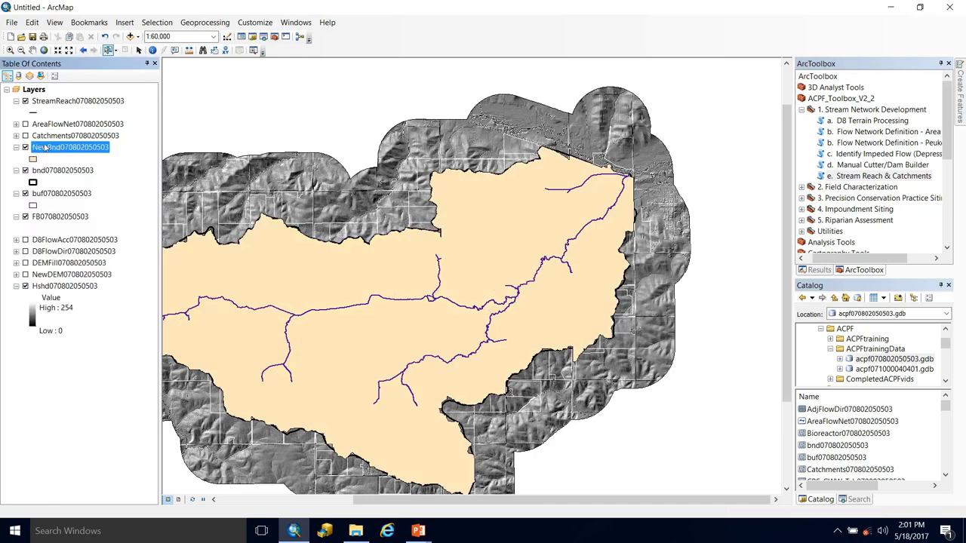
pyautogui.click(32, 160)
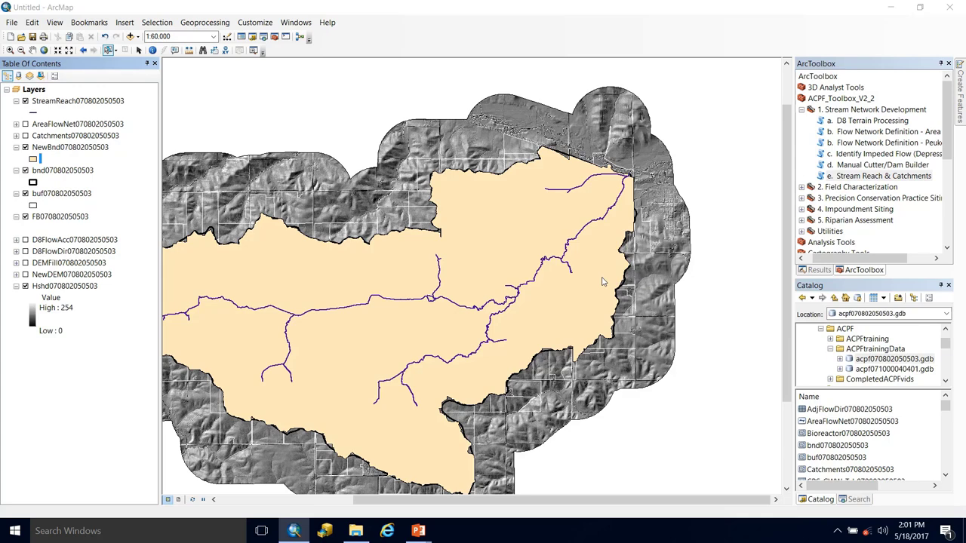
pyautogui.click(481, 192)
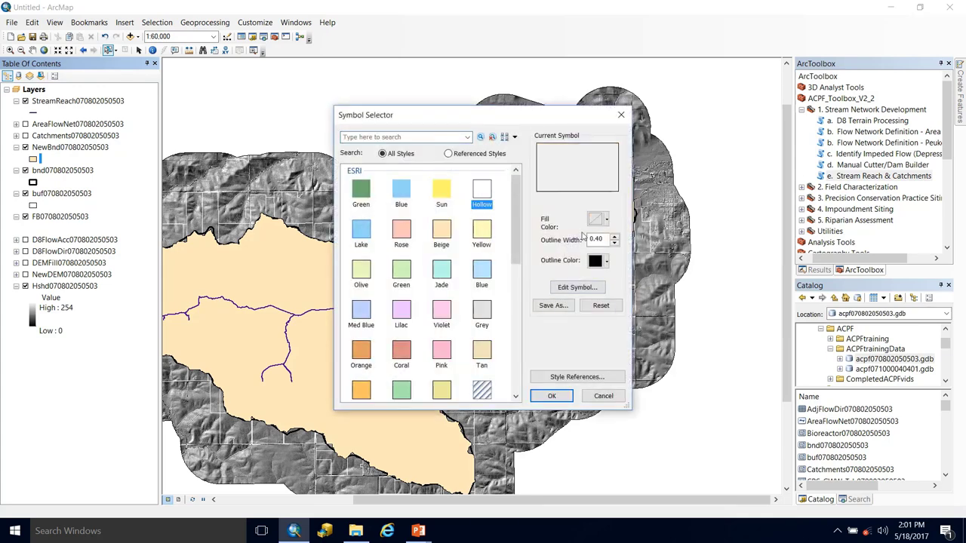
pyautogui.click(606, 261)
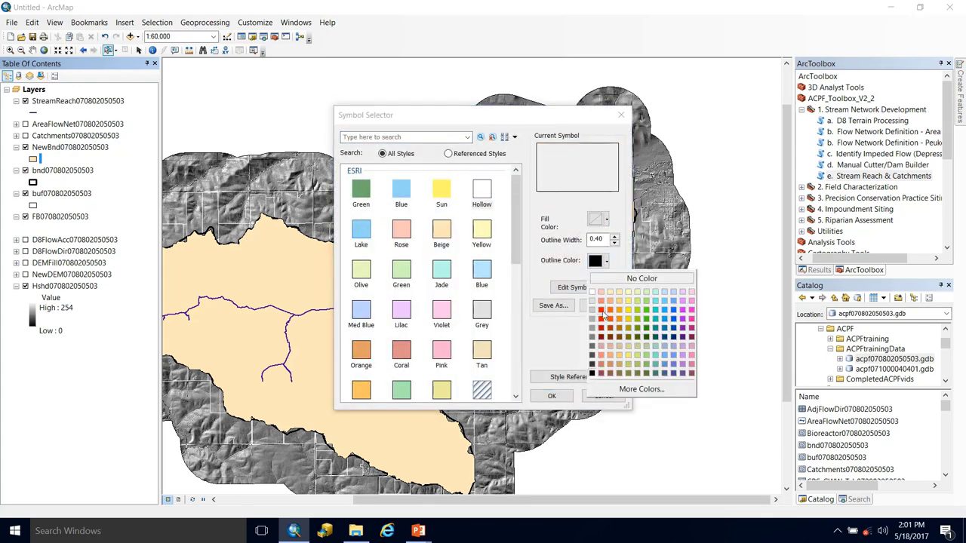
pyautogui.click(602, 312)
pyautogui.click(614, 236)
pyautogui.click(615, 236)
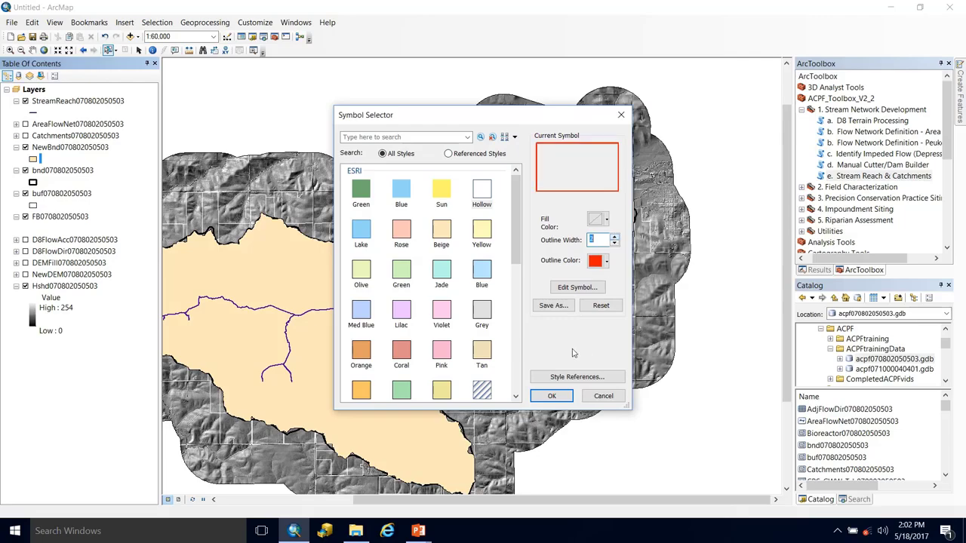
pyautogui.click(551, 396)
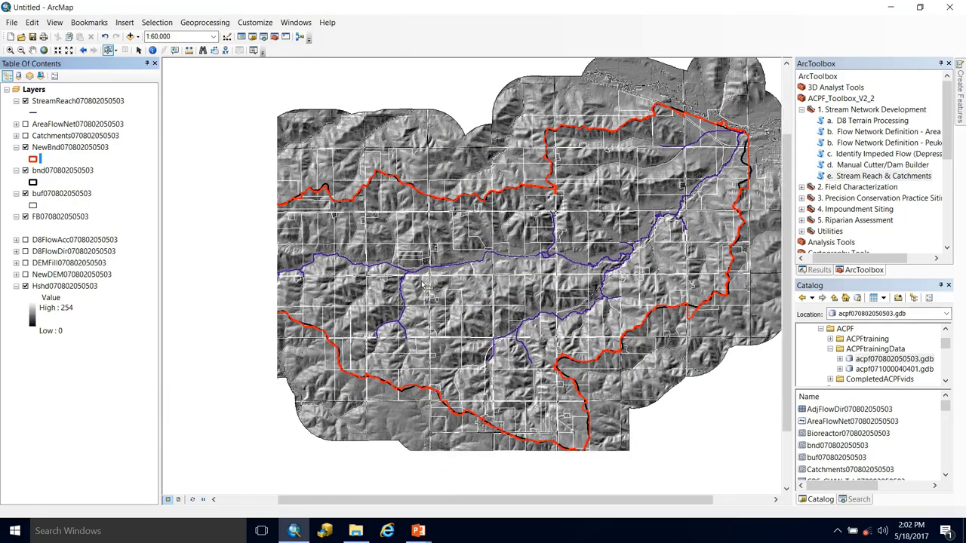
pyautogui.click(32, 182)
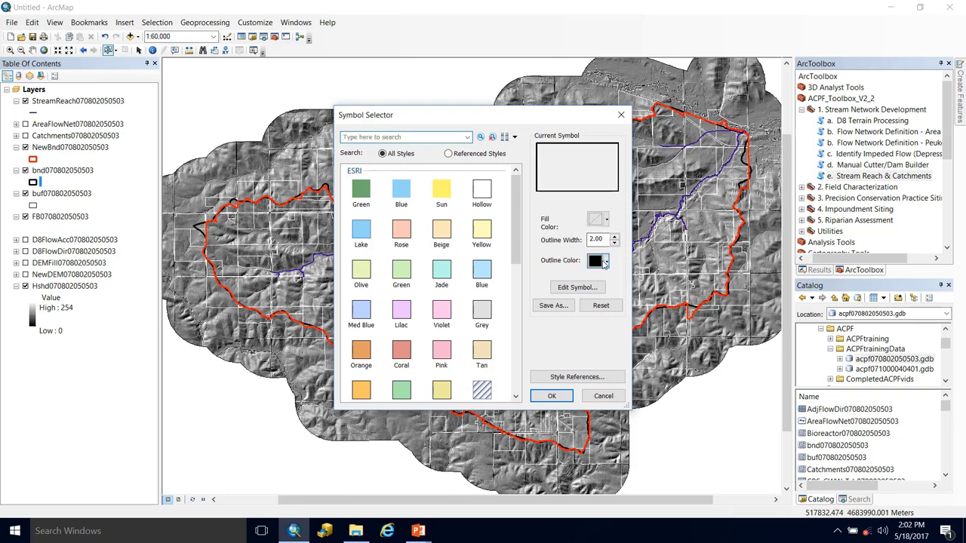
pyautogui.click(604, 261)
pyautogui.click(626, 312)
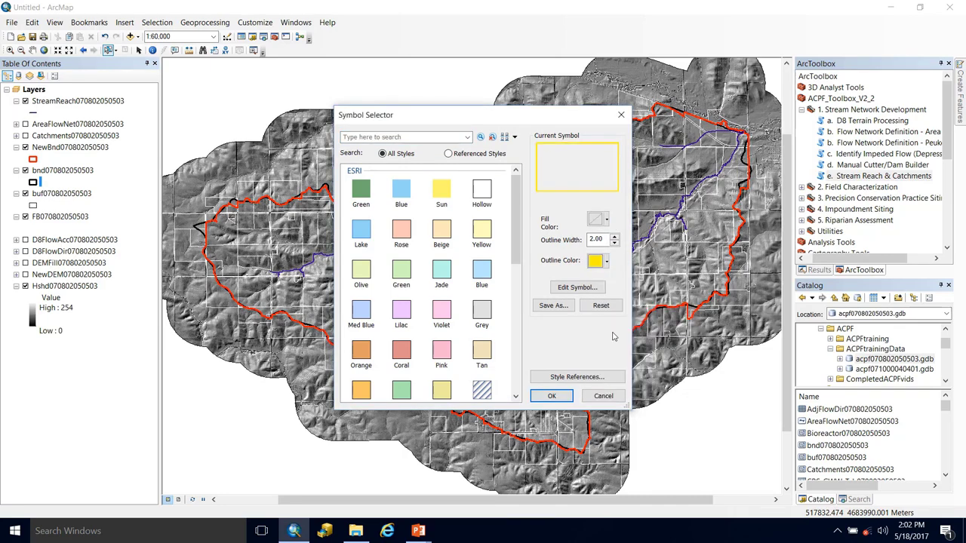
pyautogui.click(552, 396)
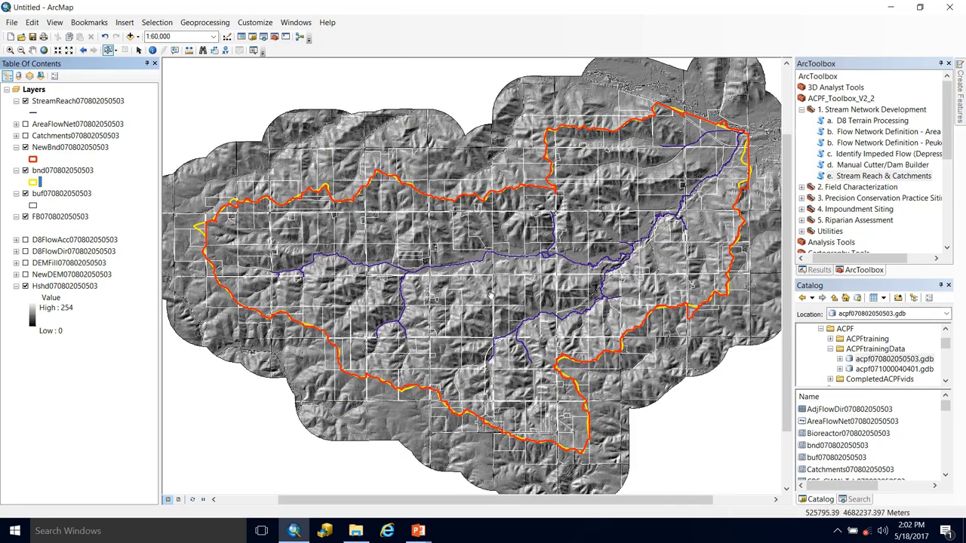
# Step: Compare the new and original watershed boundaries, looking closely at the area around the northeastern outlet
pyautogui.moveTo(490, 295); pyautogui.dragTo(468, 294)
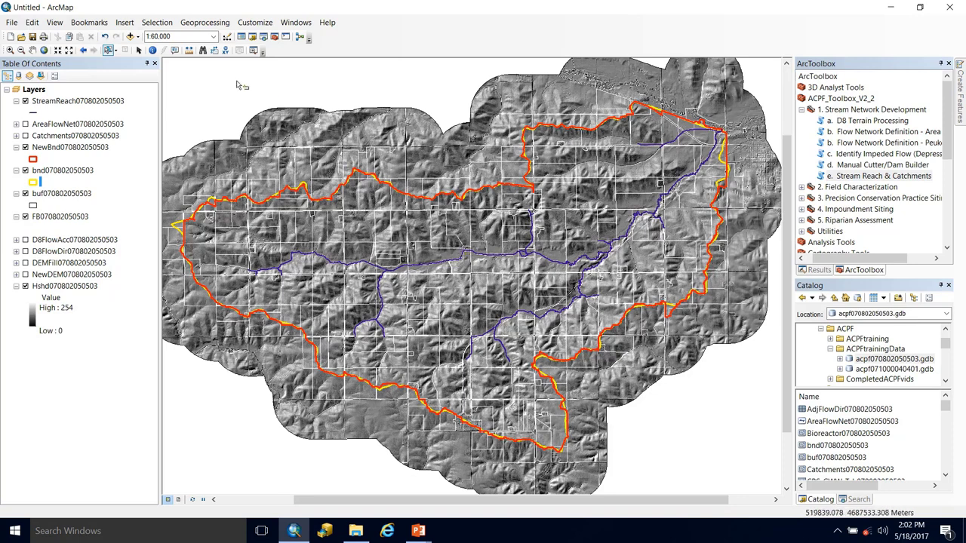
pyautogui.click(10, 50)
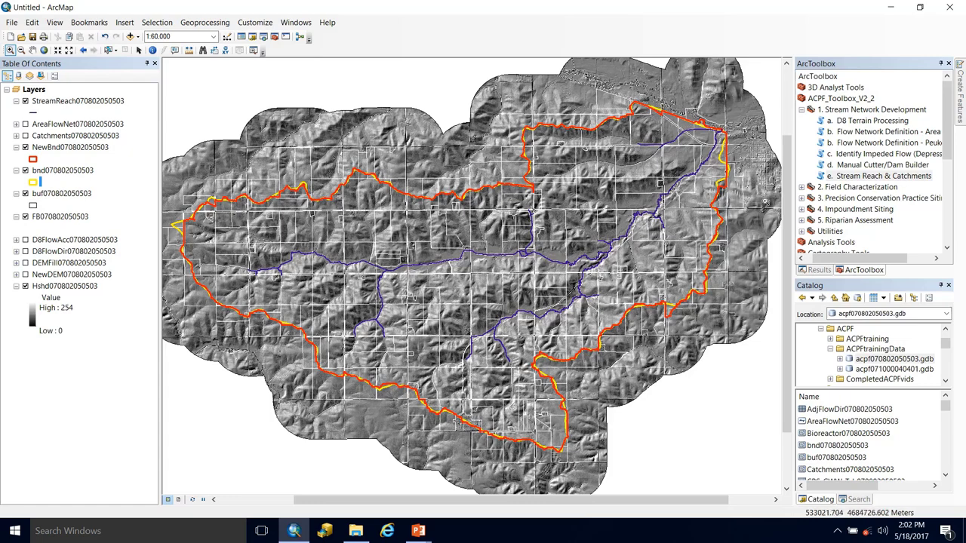
pyautogui.moveTo(765, 201); pyautogui.dragTo(763, 229)
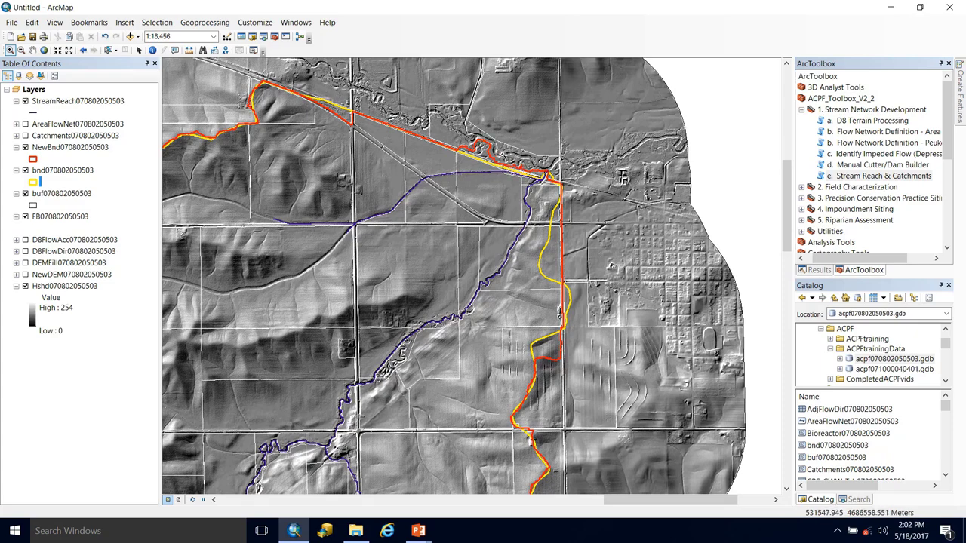
pyautogui.scroll(1, 499, 155)
pyautogui.scroll(-3, 500, 155)
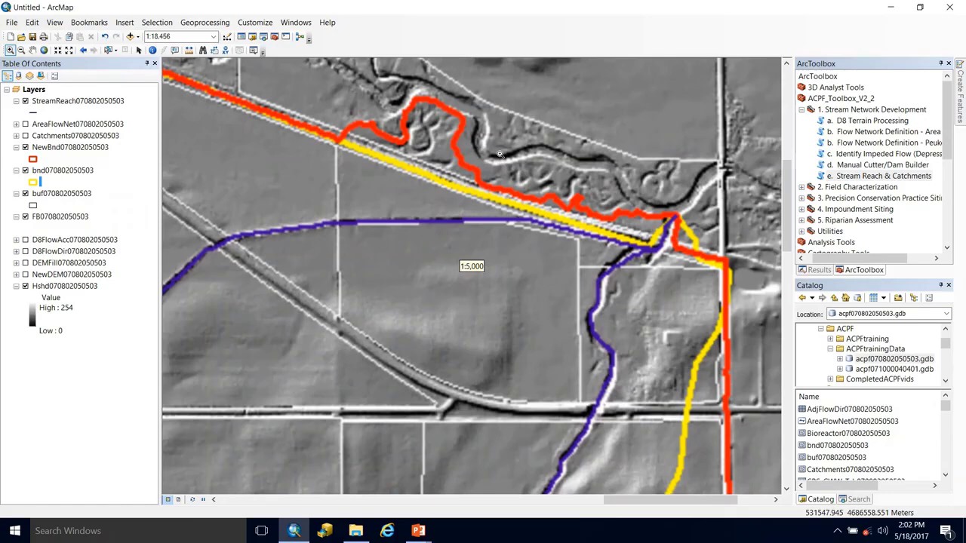
pyautogui.scroll(-4, 500, 155)
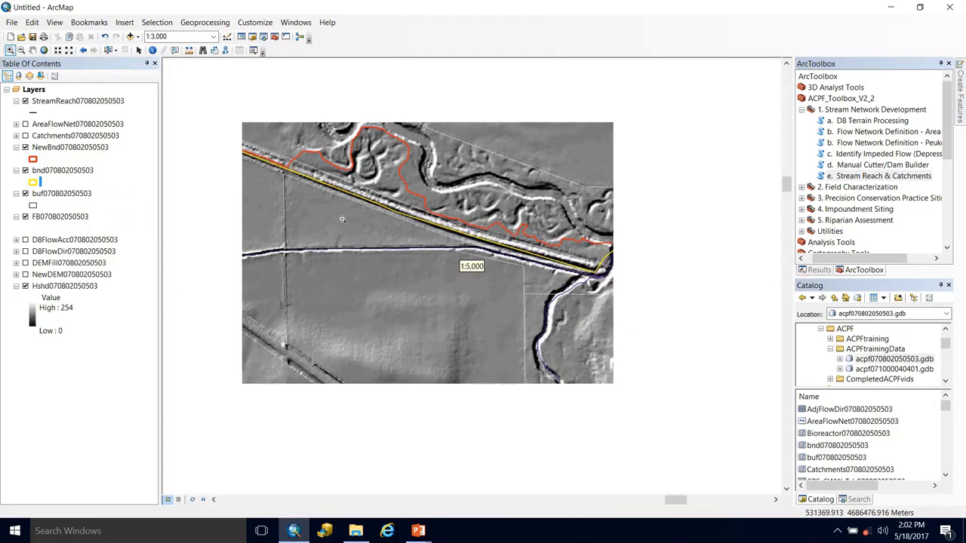
pyautogui.scroll(1, 342, 219)
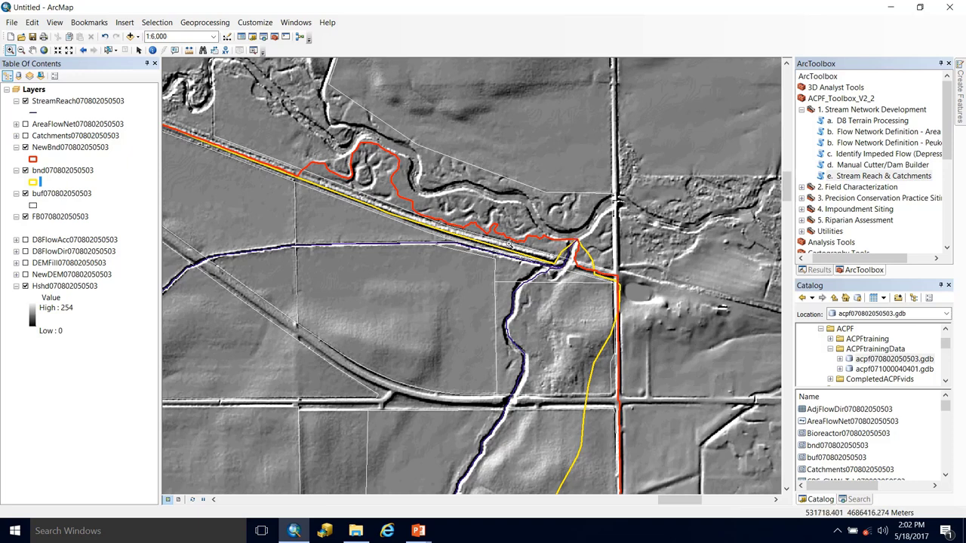
pyautogui.scroll(2, 547, 245)
pyautogui.scroll(2, 552, 247)
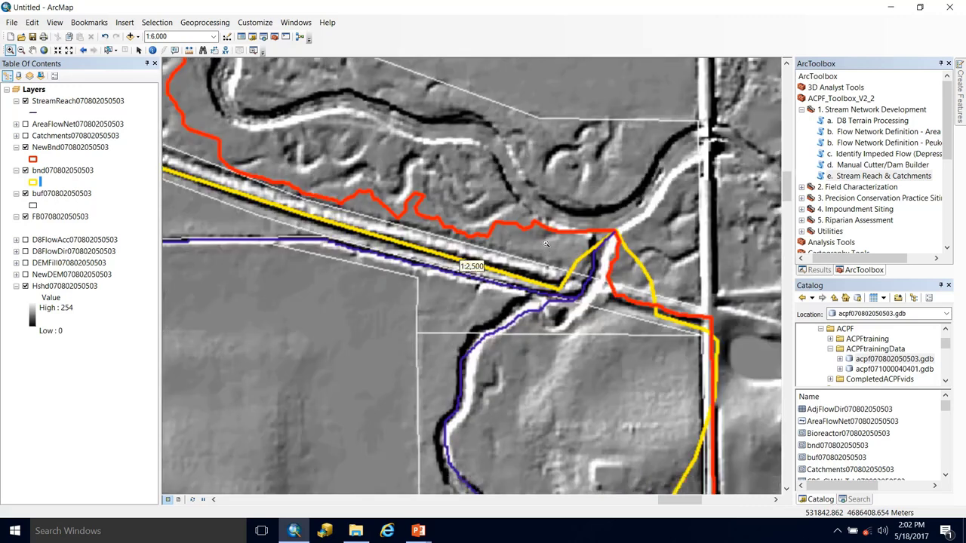
pyautogui.click(139, 50)
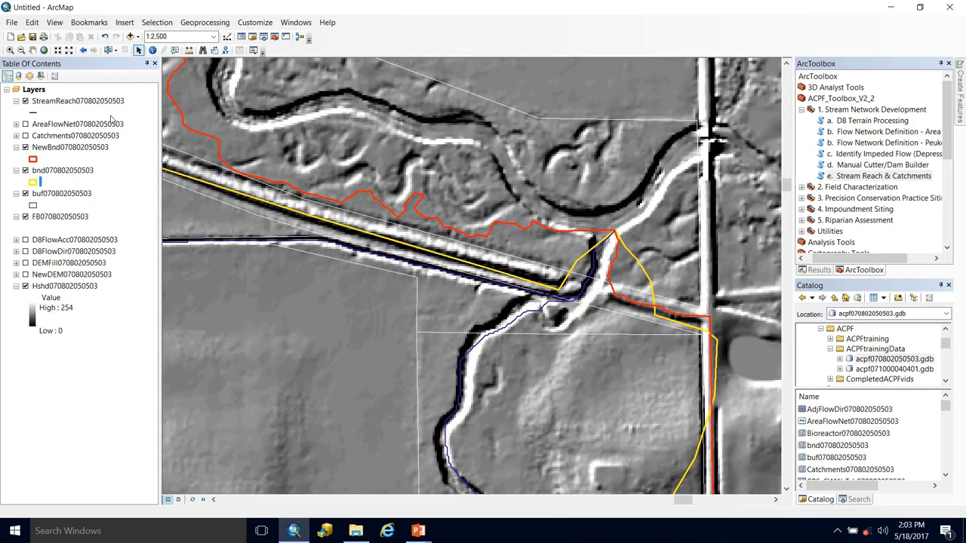
pyautogui.click(25, 240)
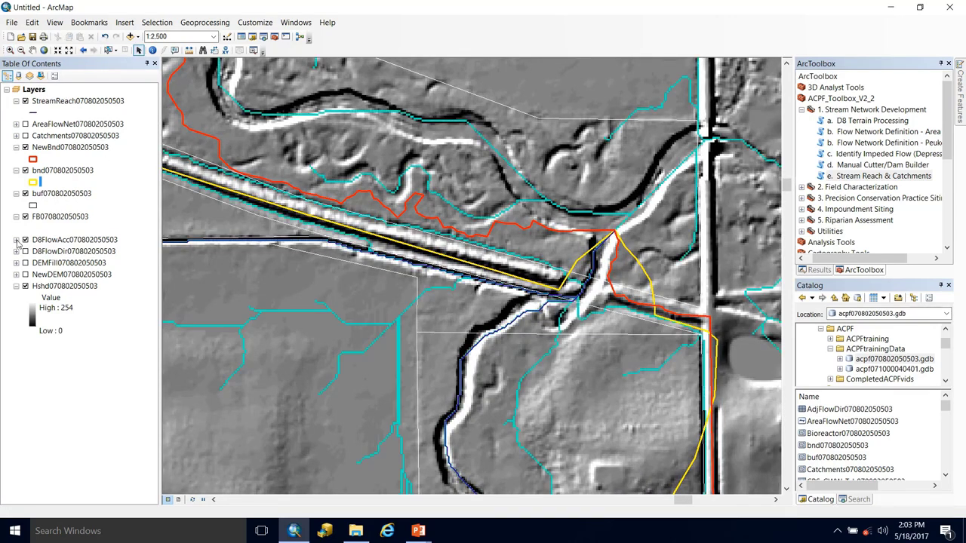
pyautogui.click(16, 240)
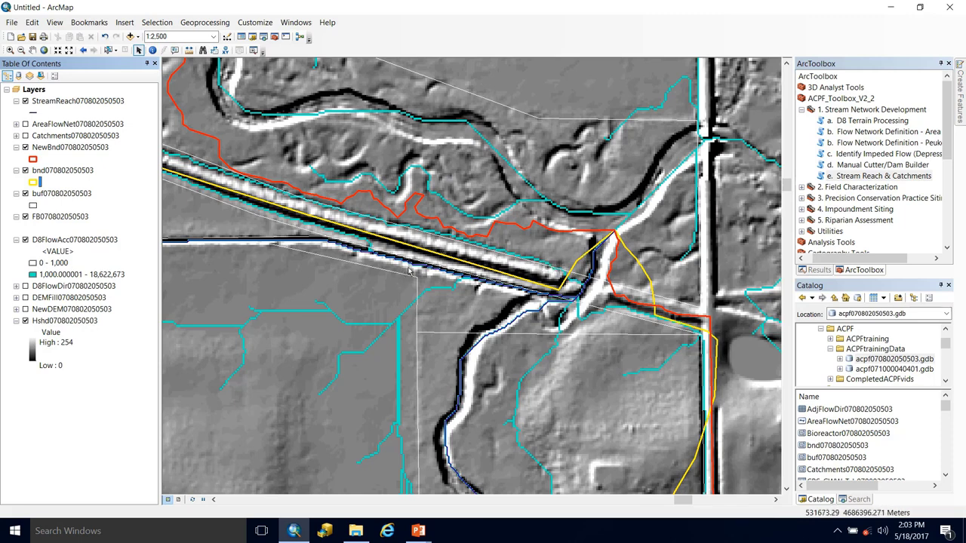
pyautogui.scroll(-3, 530, 297)
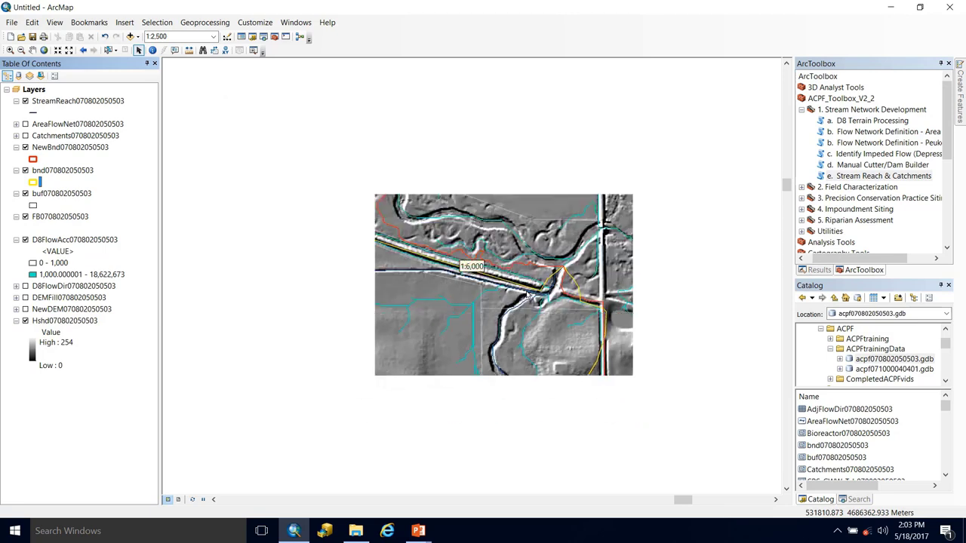